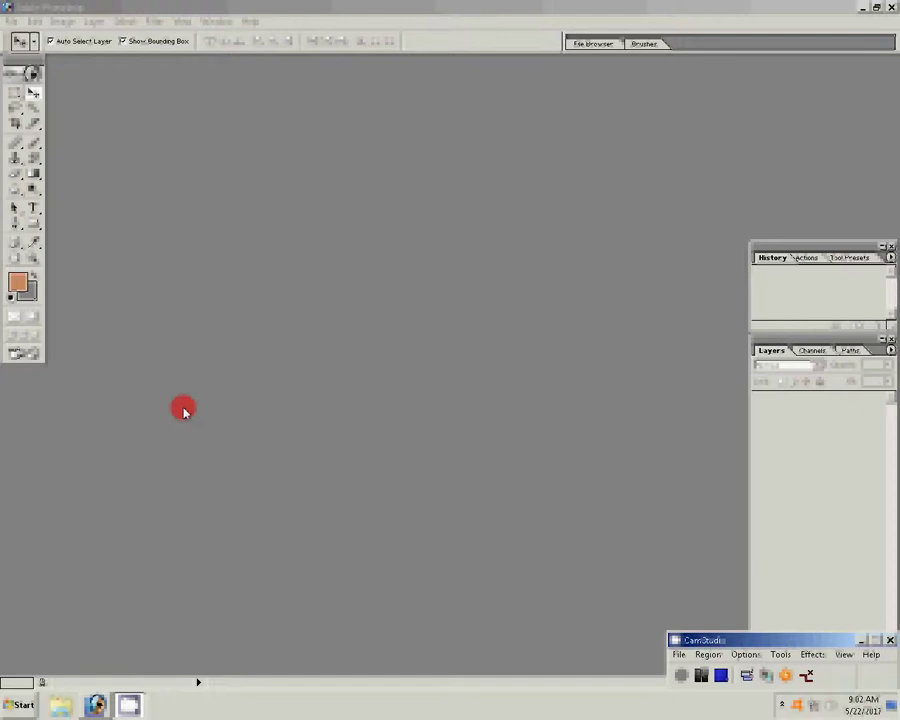
Start a WIA scanner import and select the Canon scanner
click(10, 21)
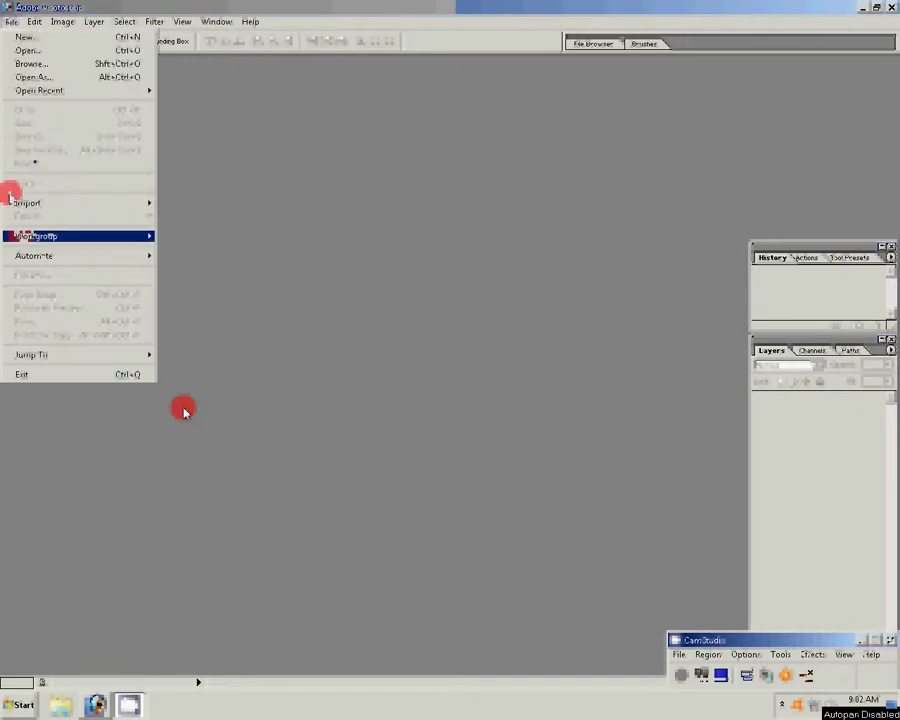
mouse_move(28, 203)
click(233, 244)
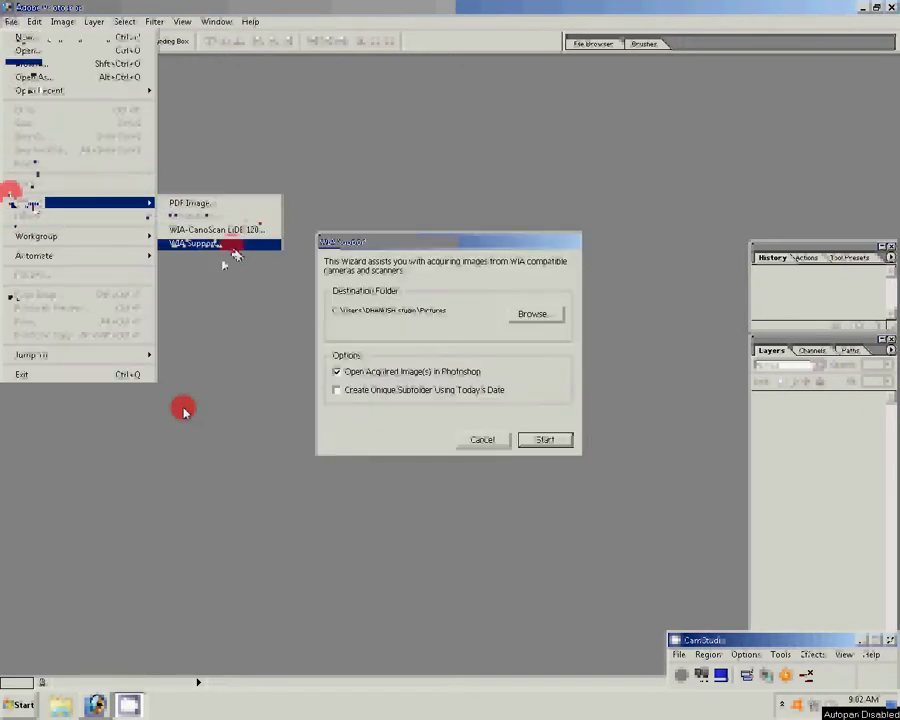
click(530, 426)
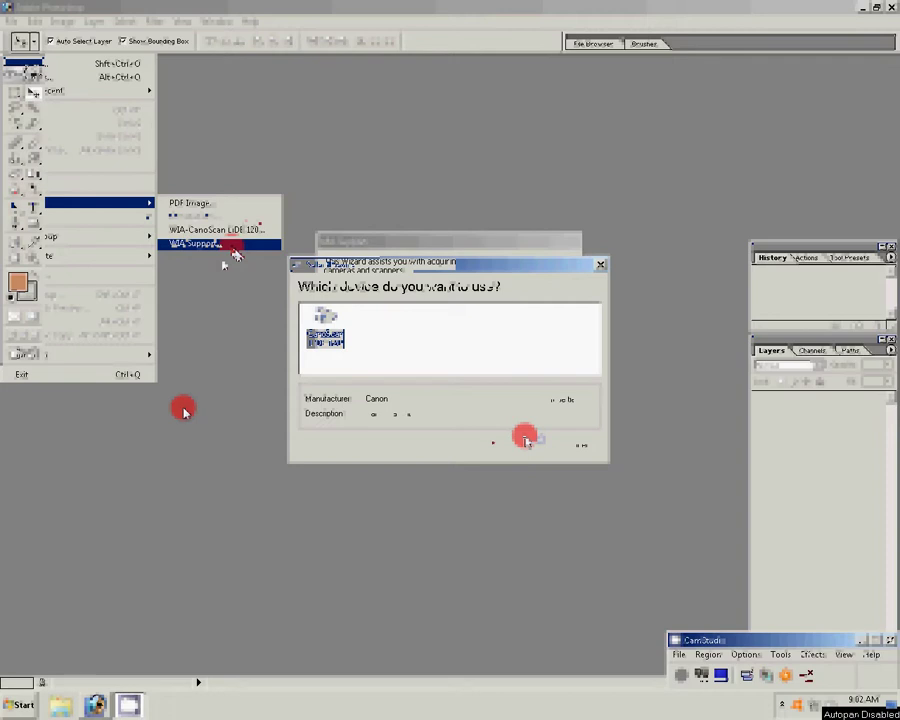
click(506, 440)
Set the scan resolution to 600 DPI and preview the scanner bed
click(365, 426)
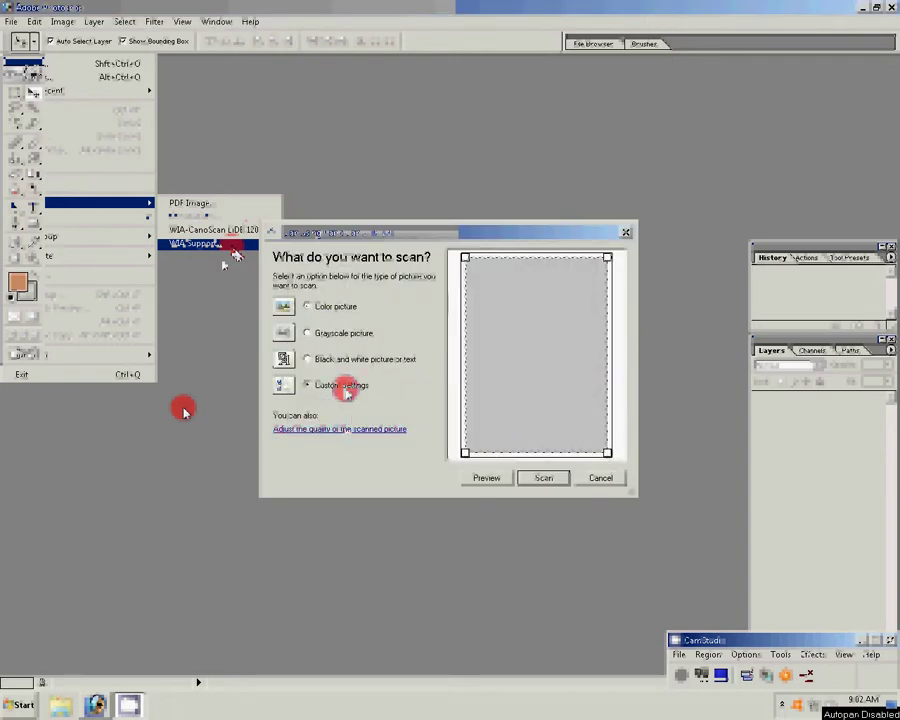
double_click(323, 393)
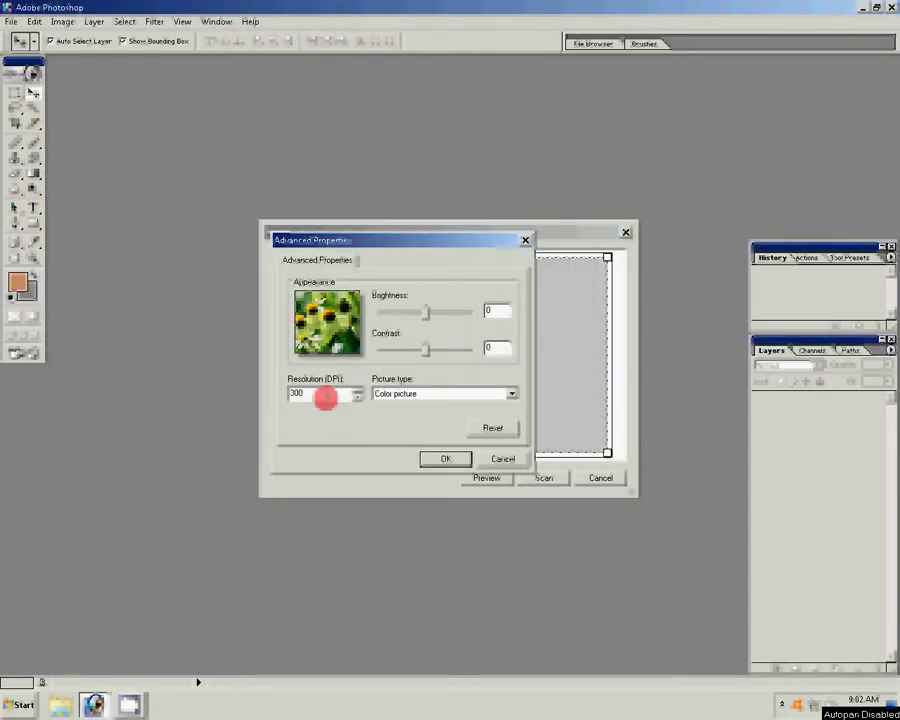
text(600)
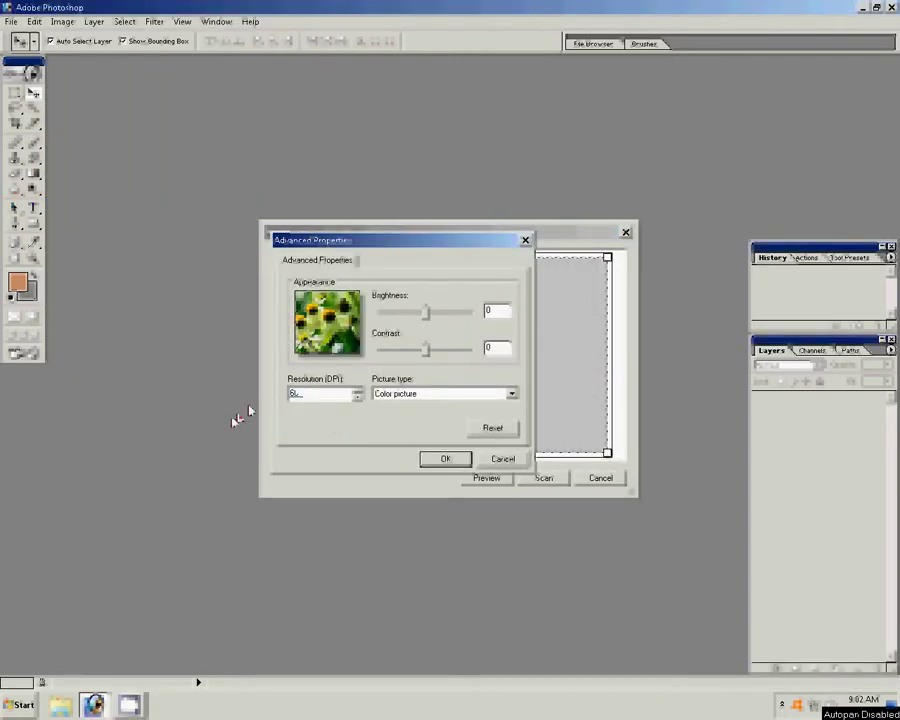
click(446, 459)
click(470, 478)
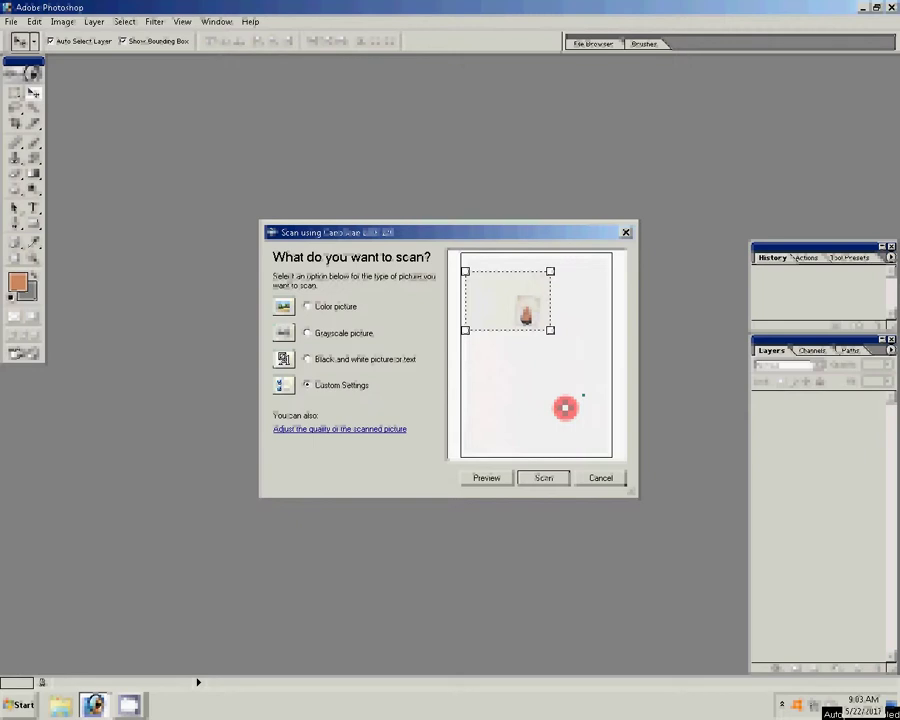
Fit the scan area tightly around the photo and scan it in
drag(541, 399, 510, 368)
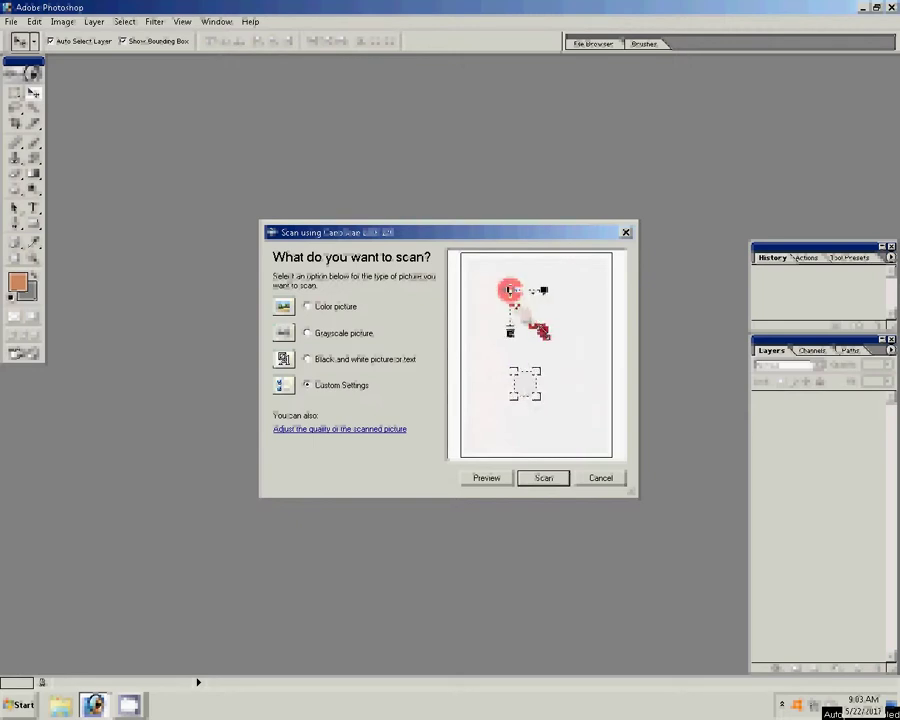
drag(510, 290, 543, 333)
click(543, 478)
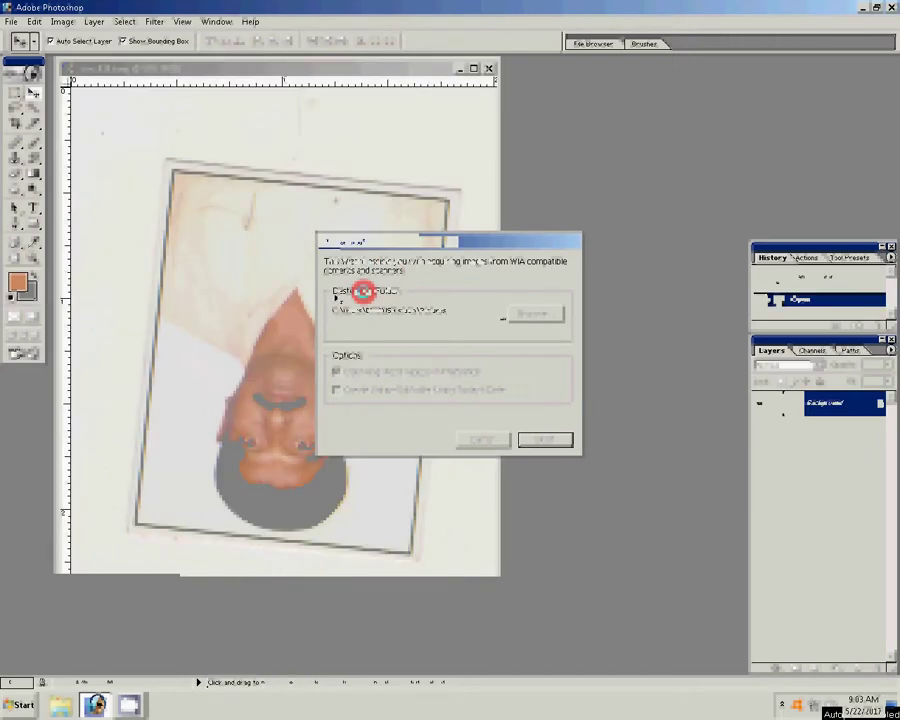
Rotate the canvas 180°, copy it to a new layer, and straighten it about -5.5°
click(63, 21)
mouse_move(90, 149)
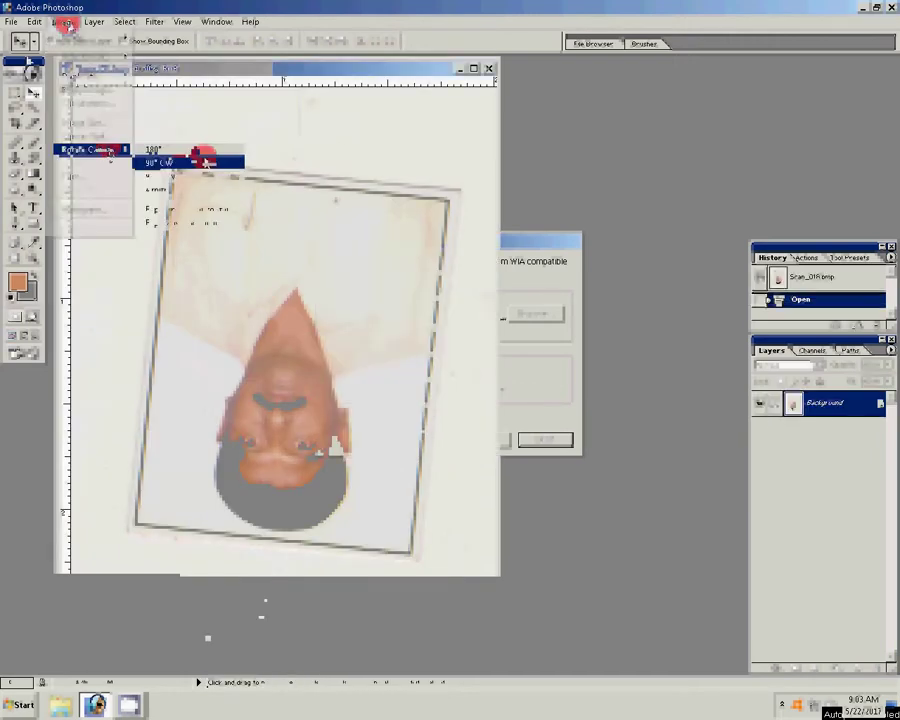
click(190, 154)
drag(278, 72, 380, 70)
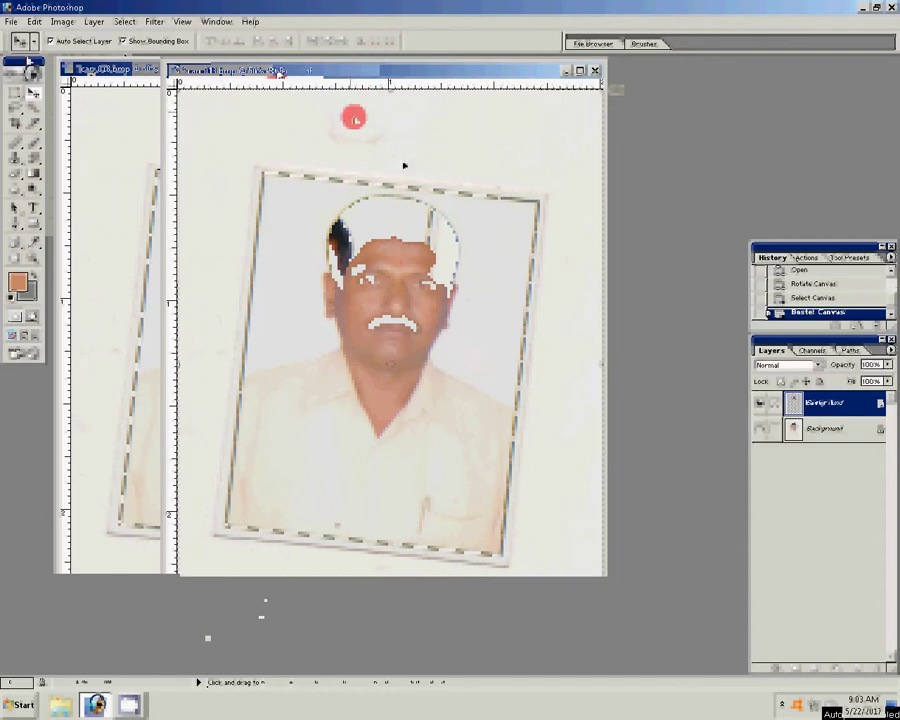
key(ctrl+minus)
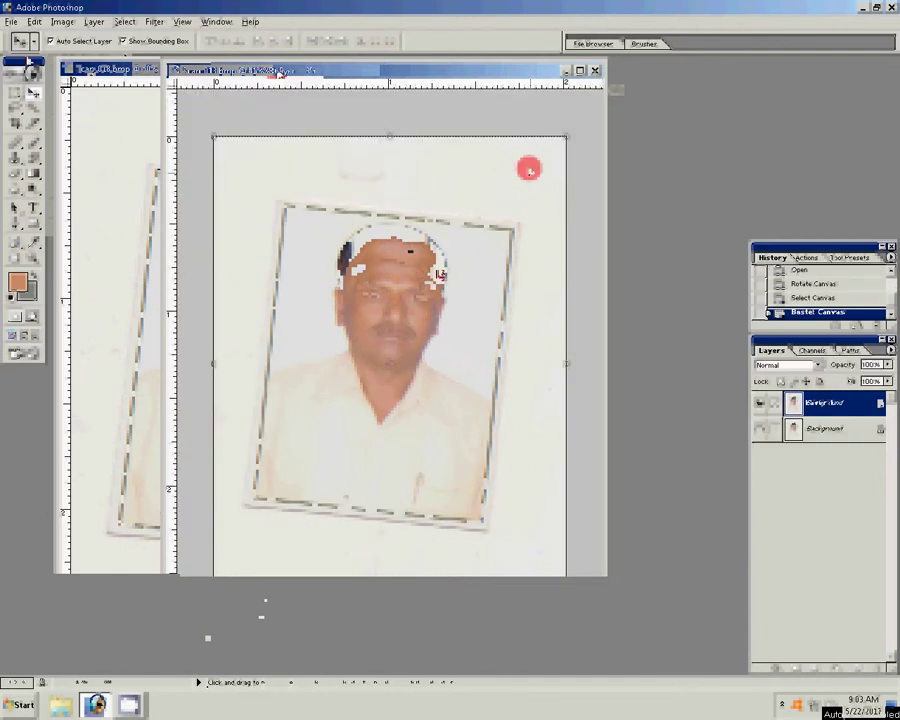
click(566, 135)
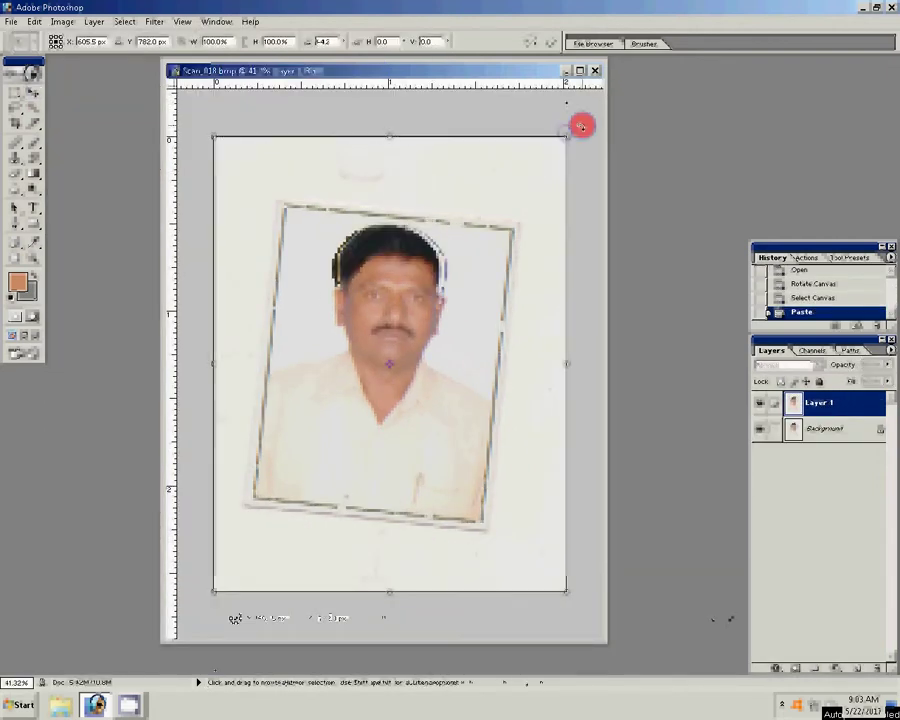
drag(581, 127, 566, 95)
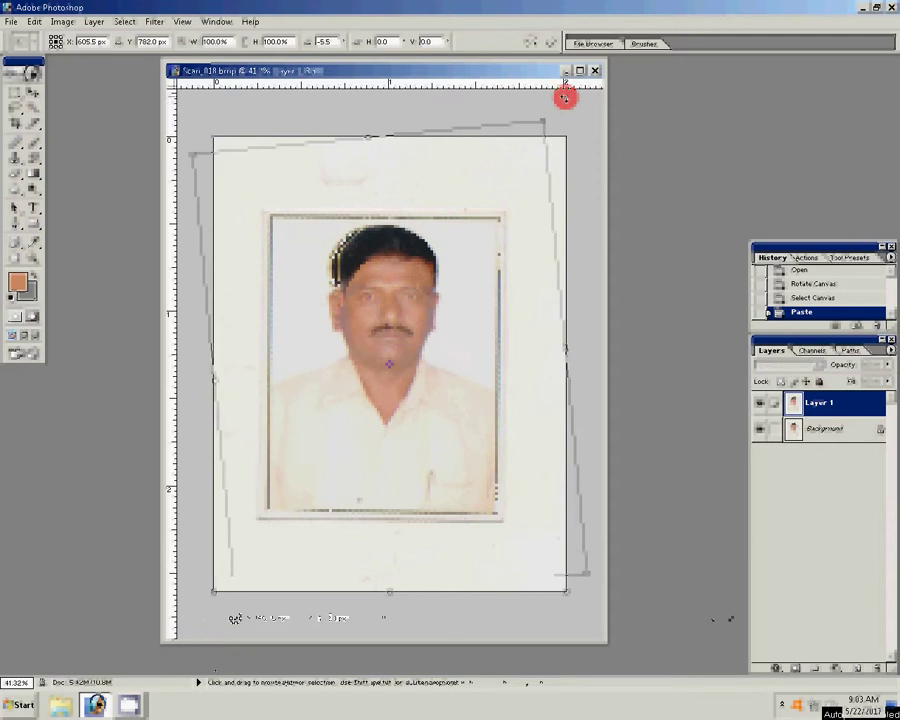
click(549, 41)
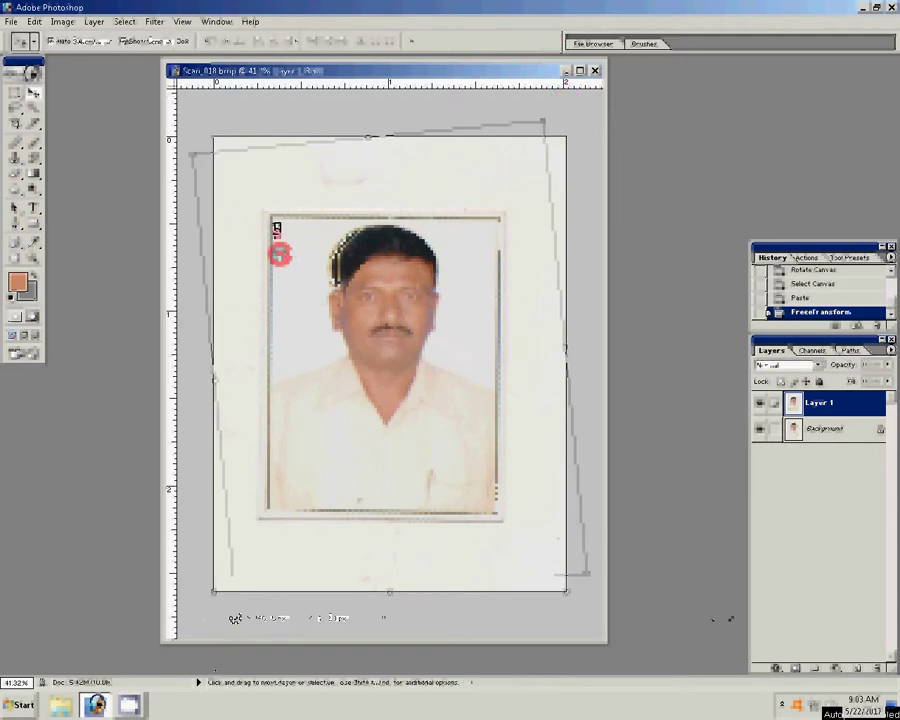
Crop the image down to just the 3.4 × 4.4 cm photo
key(c)
drag(274, 221, 486, 487)
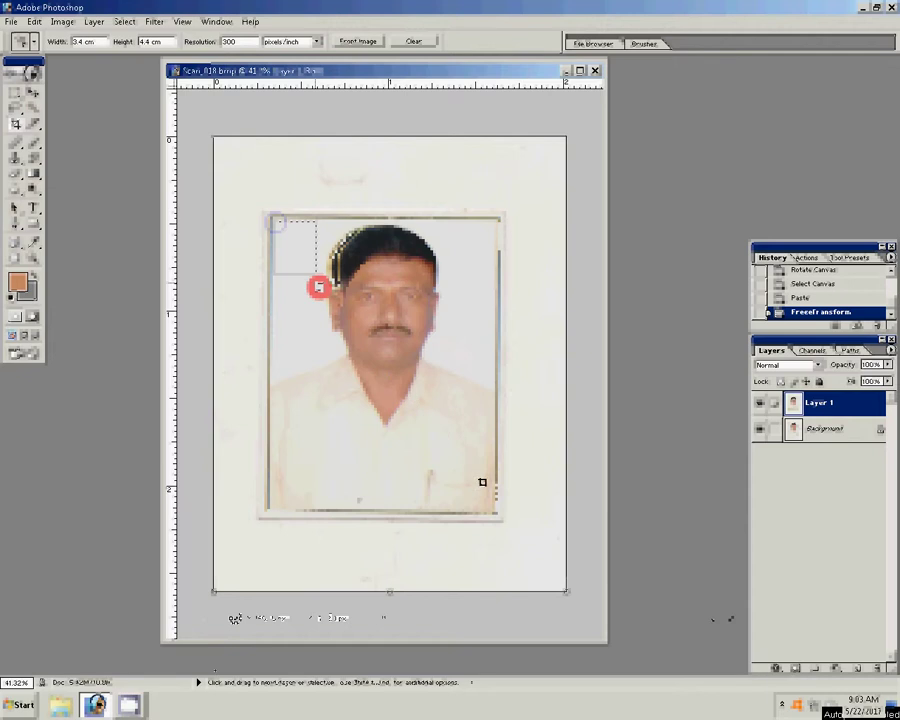
drag(486, 487, 495, 502)
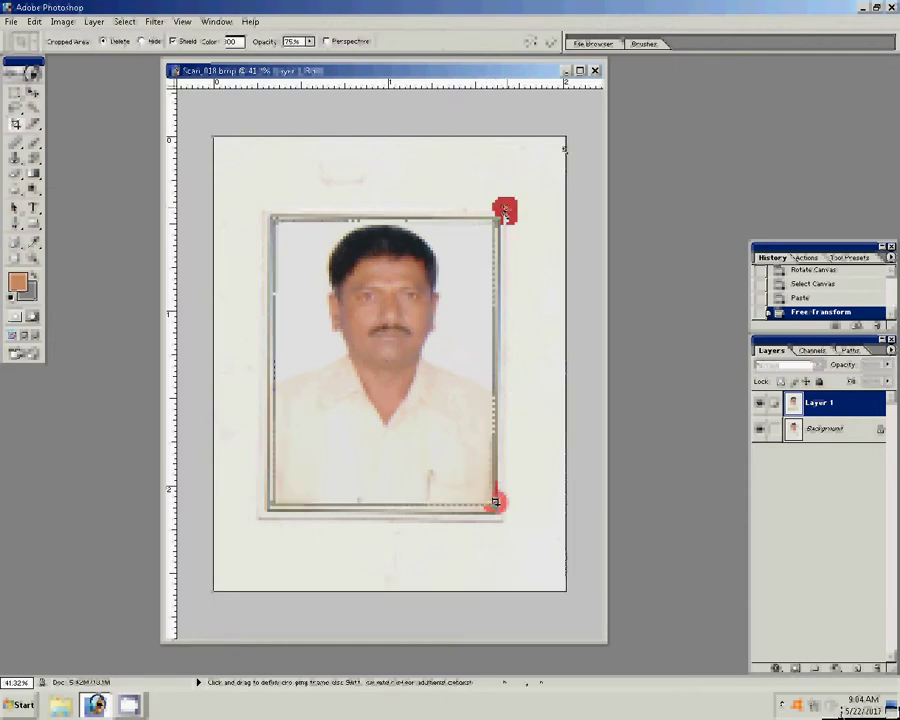
click(544, 44)
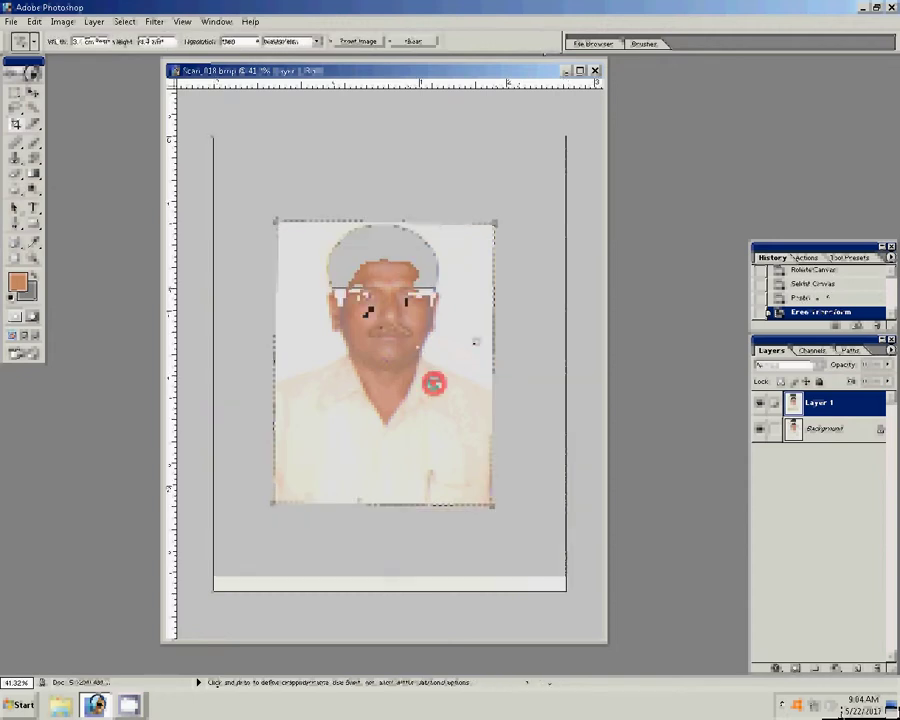
Fit the cropped photo on screen and apply Auto Contrast
key(z)
right_click(431, 331)
click(445, 331)
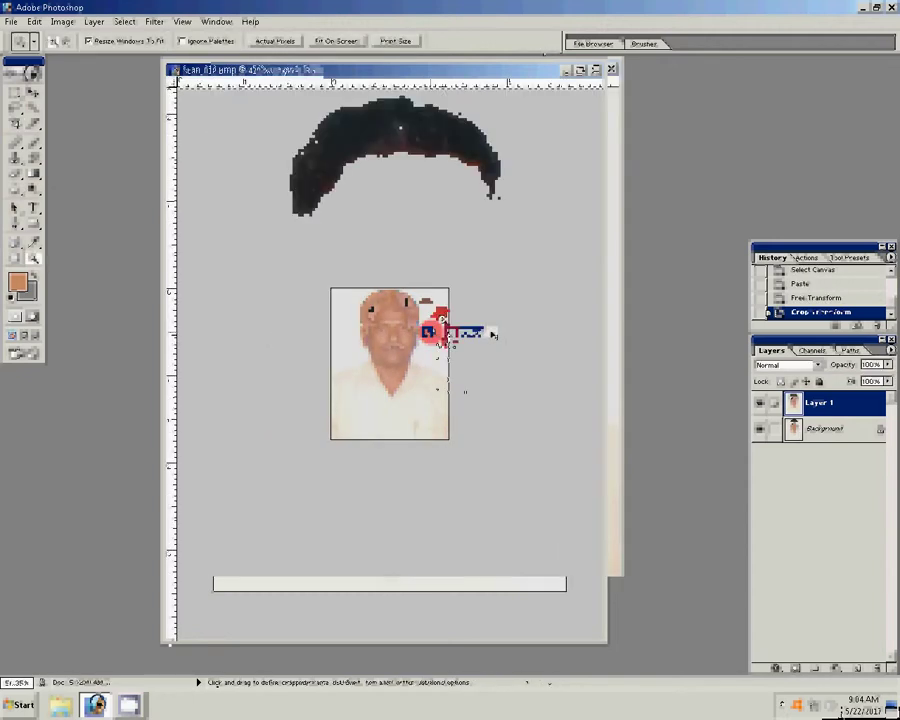
key(ctrl+shift+alt+l)
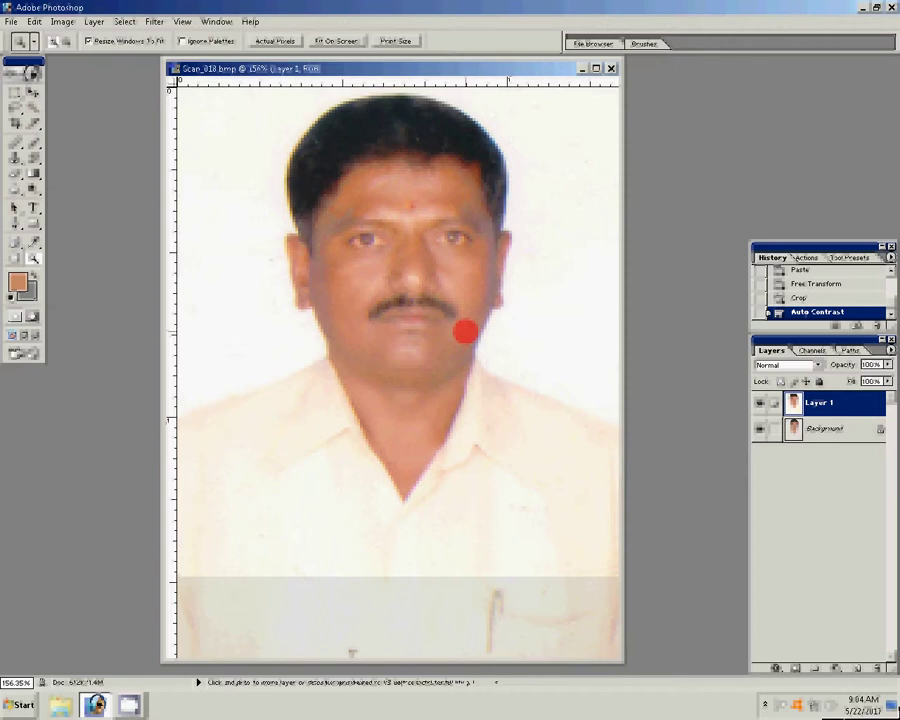
Set the Levels midtone to 0.75, then merge visible layers into one Background layer
key(ctrl+l)
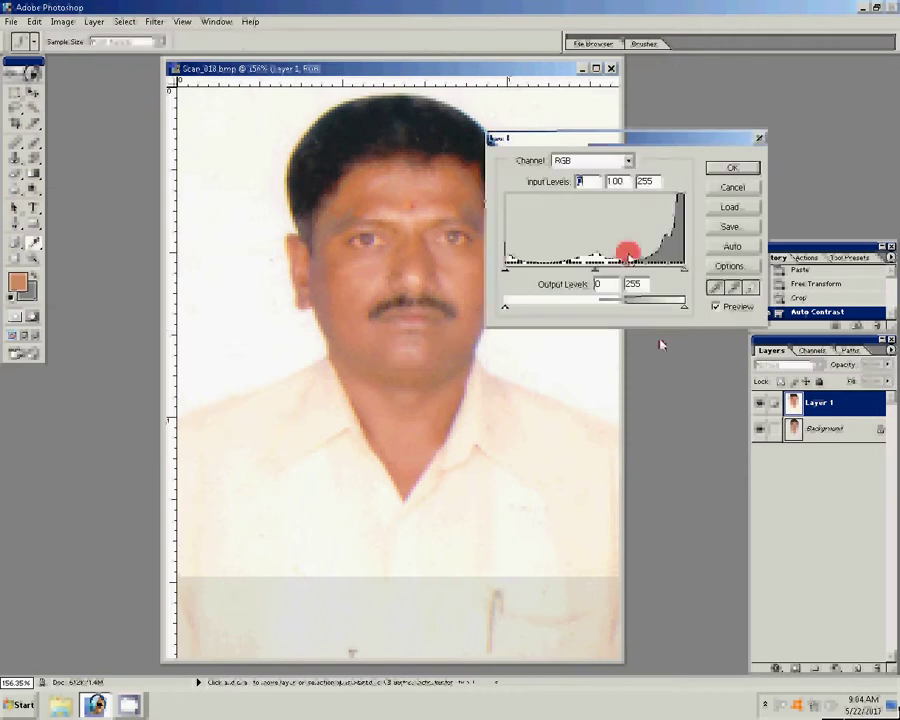
drag(601, 270, 610, 274)
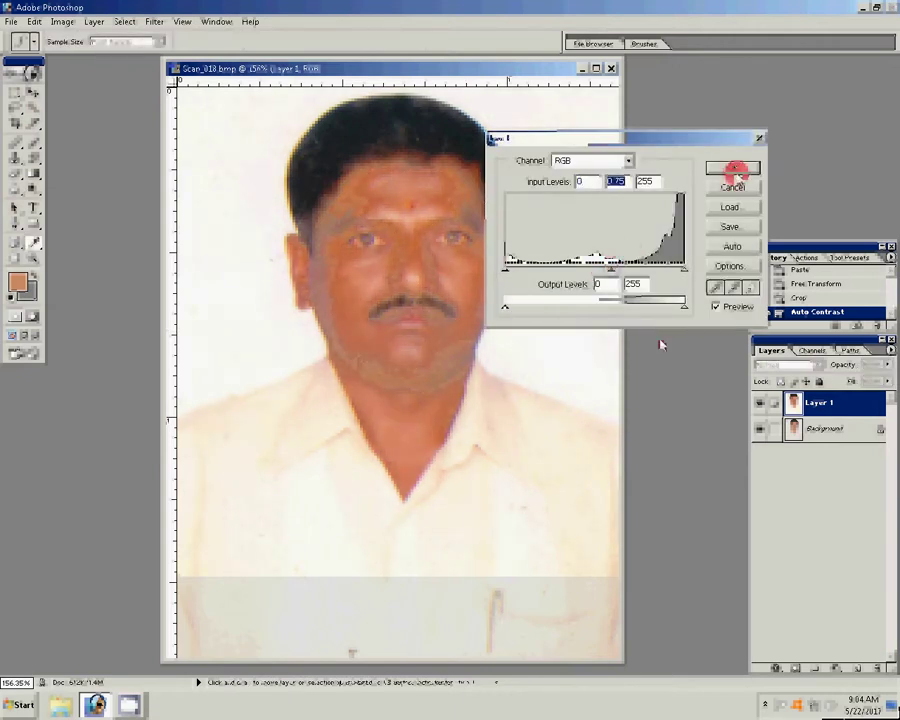
click(733, 168)
key(ctrl+shift+e)
key(z)
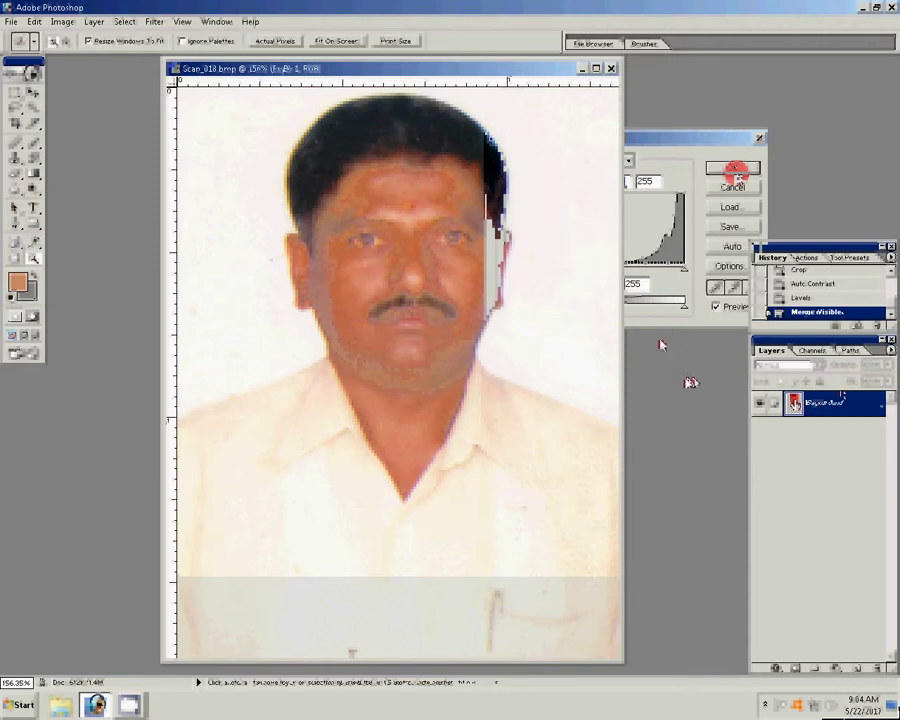
click(818, 406)
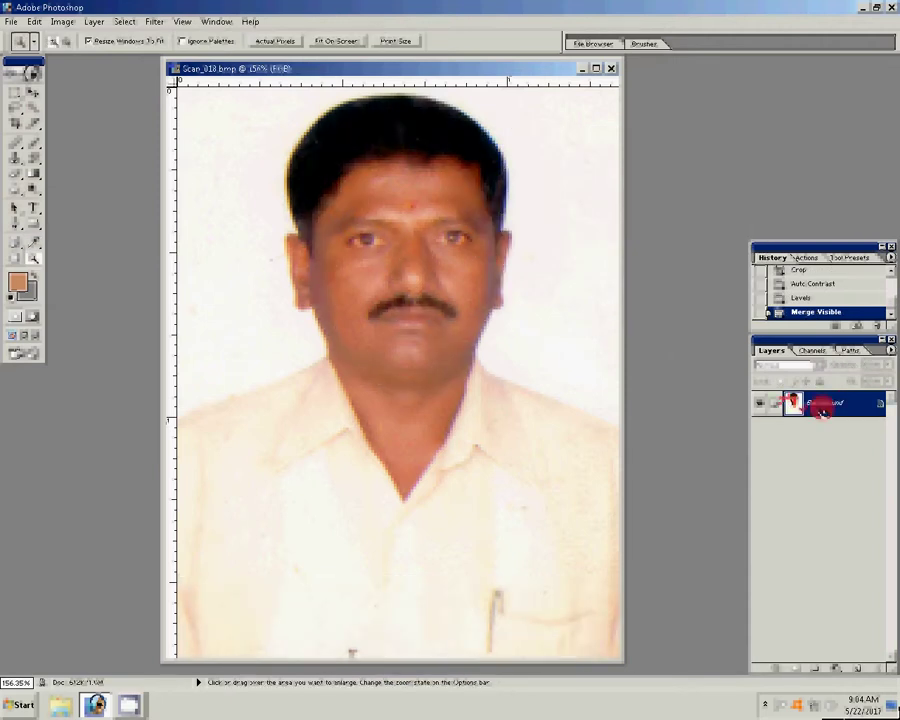
Duplicate the Background layer into a Background copy
click(74, 42)
click(94, 21)
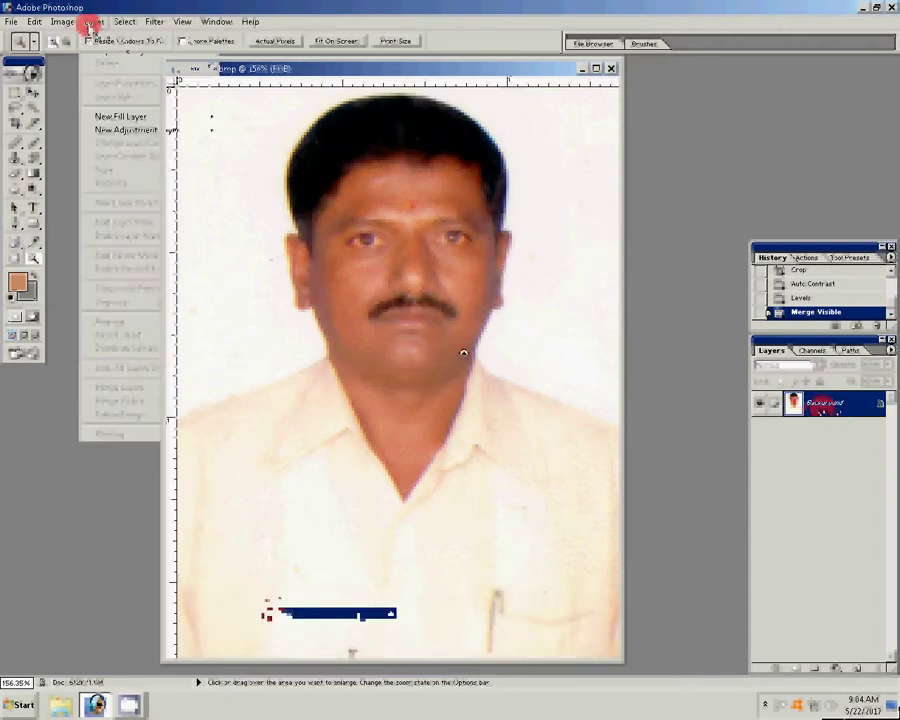
click(125, 50)
click(476, 227)
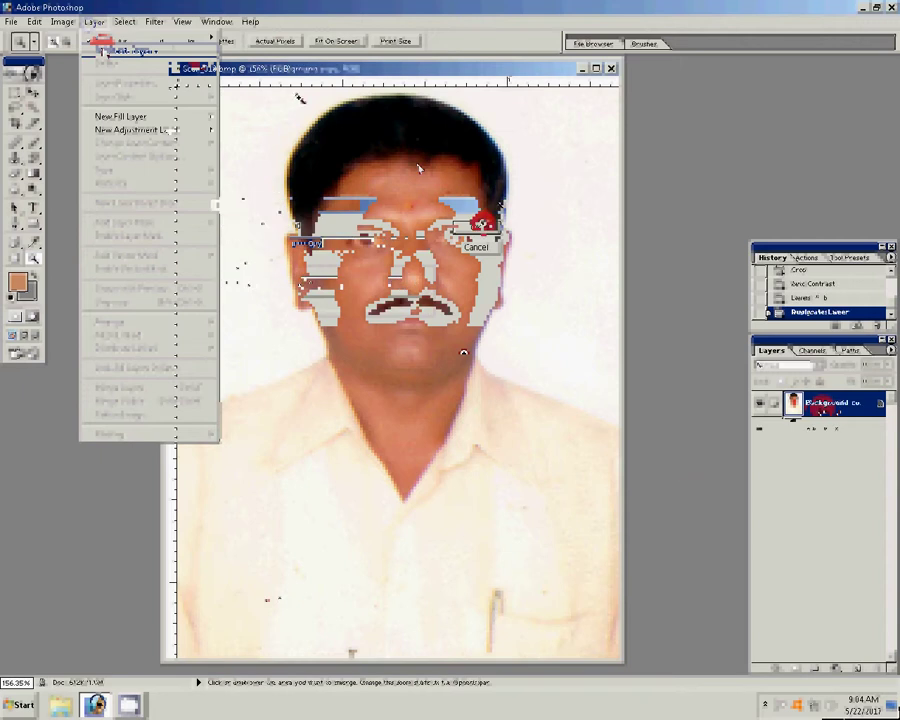
Apply the Magic Pro filter with Graininess raised to 88
click(154, 22)
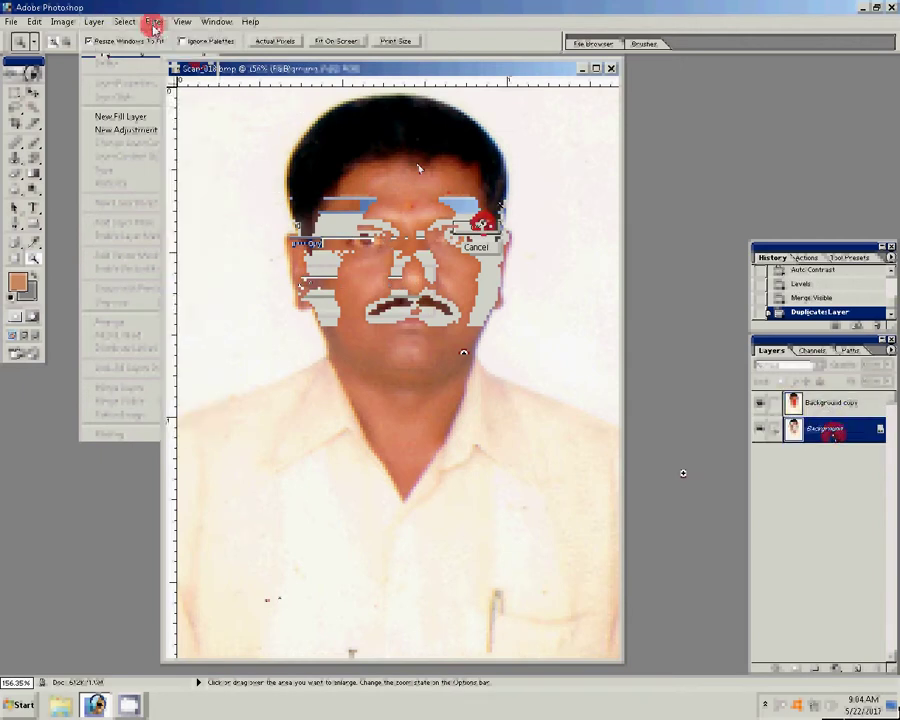
mouse_move(220, 323)
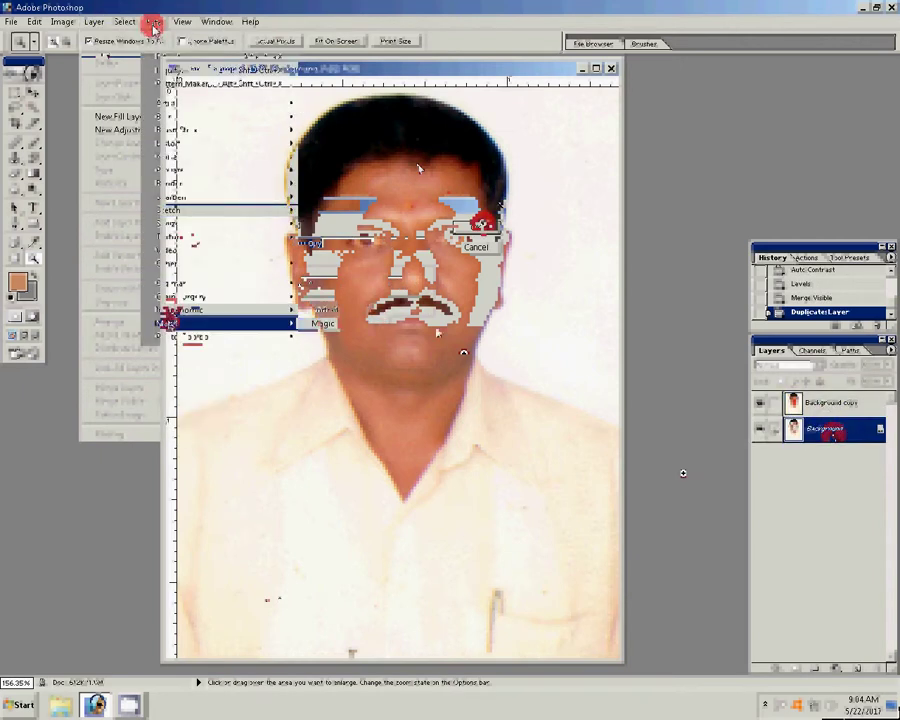
click(360, 319)
double_click(500, 307)
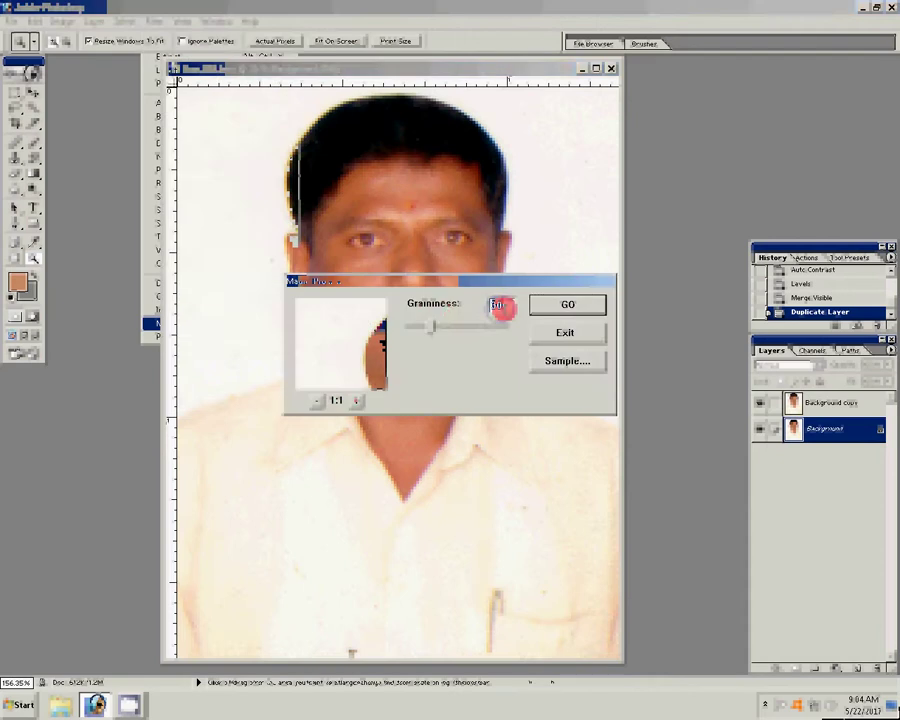
drag(458, 320, 476, 325)
click(567, 306)
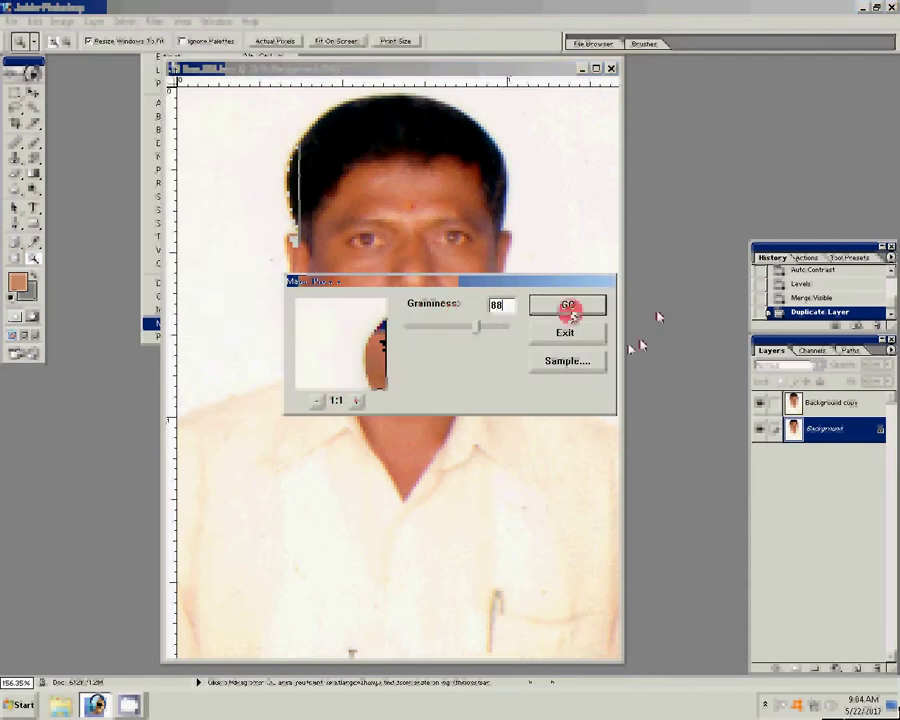
Apply the Add Noise filter to the photo
click(152, 21)
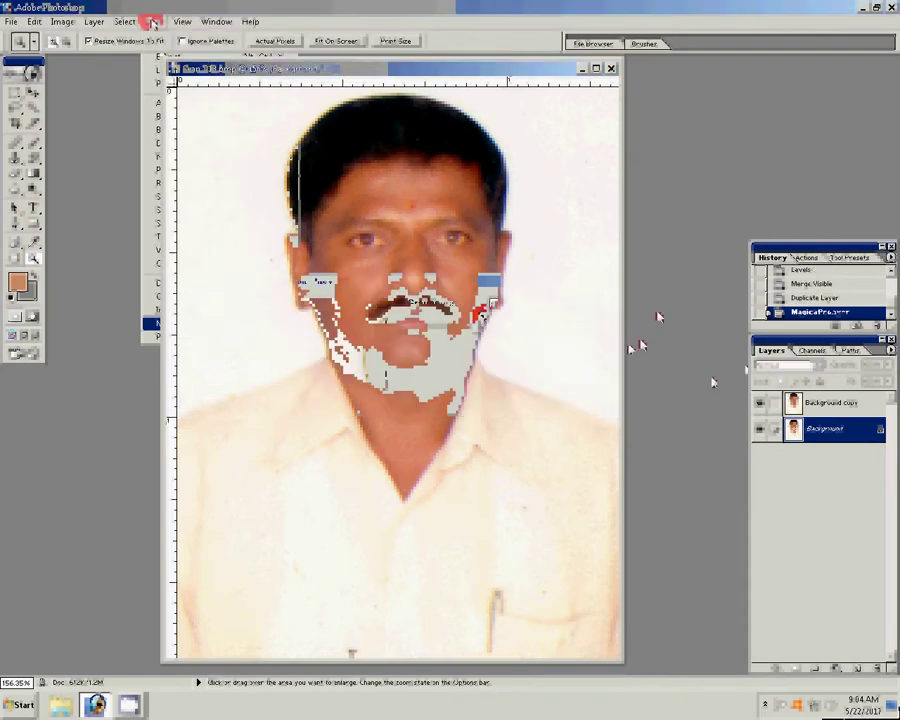
click(330, 156)
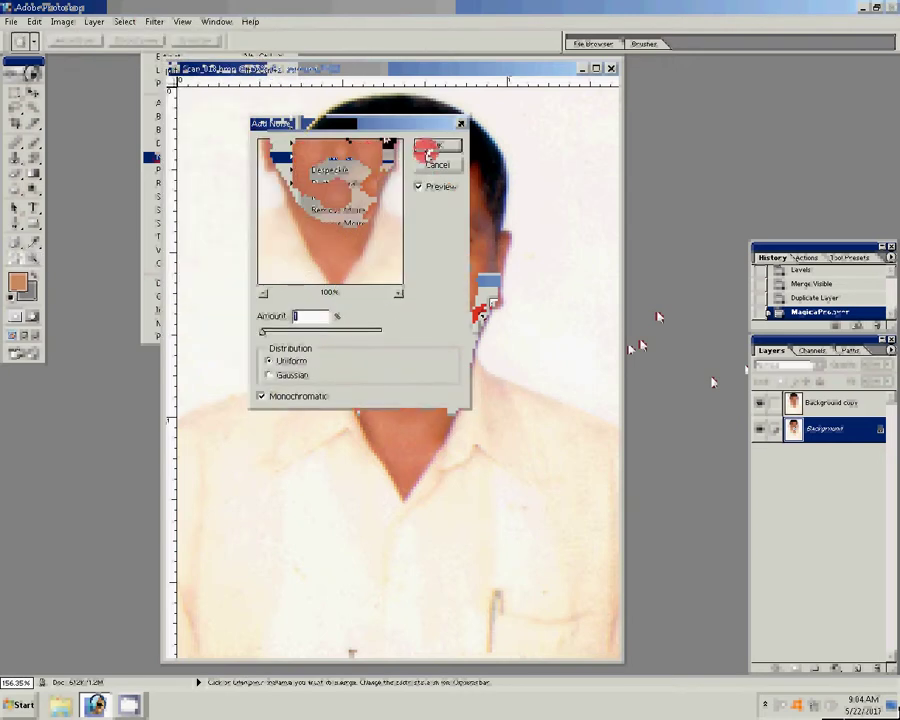
click(428, 145)
On the zoomed-in Background copy layer, erase blemishes on the forehead and cheek
click(810, 402)
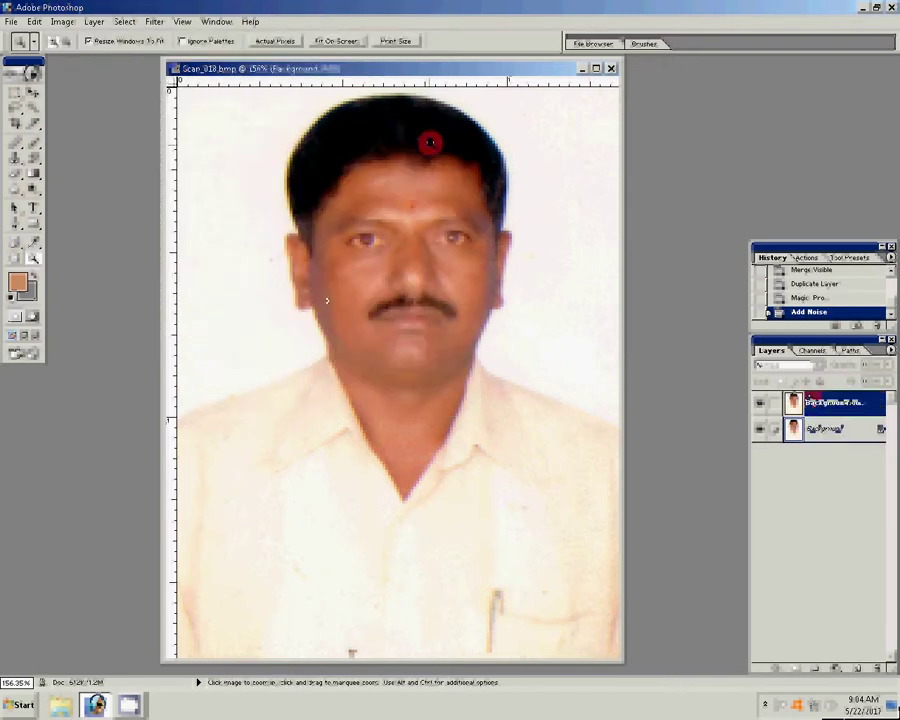
click(430, 143)
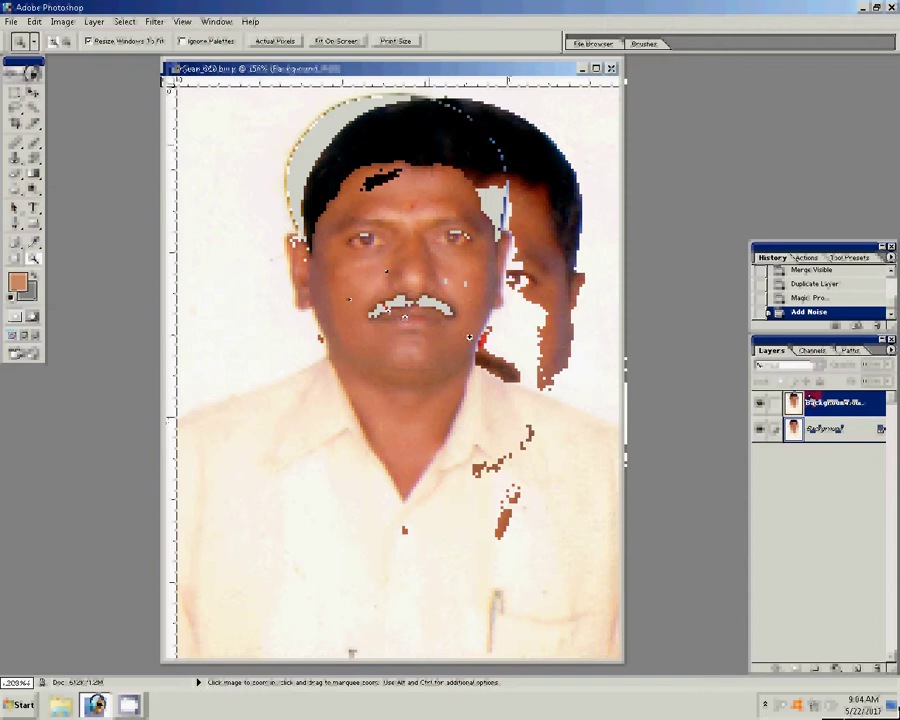
click(14, 175)
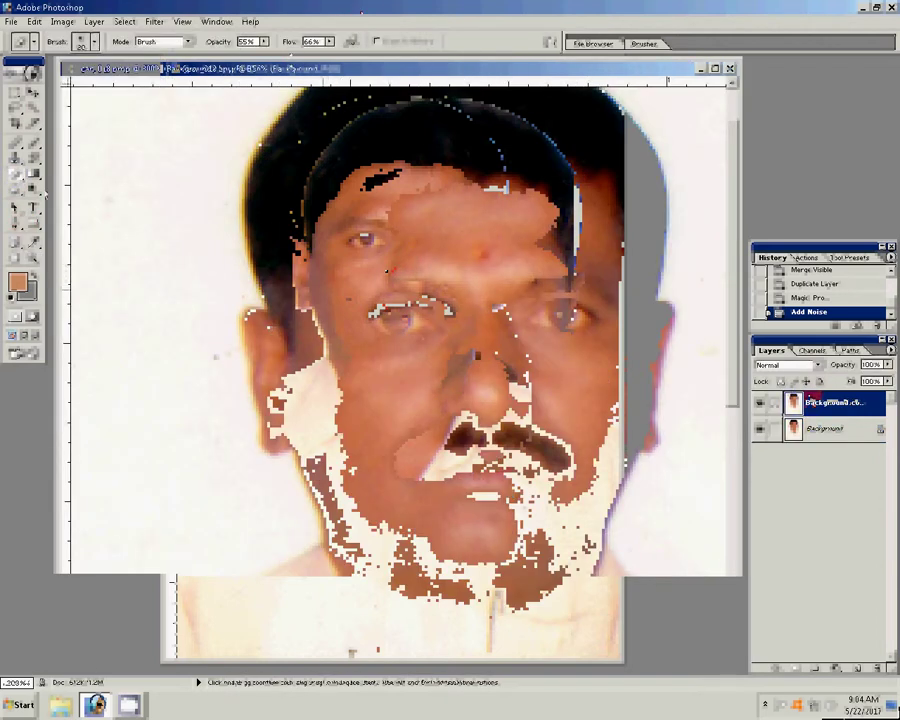
click(342, 244)
click(427, 207)
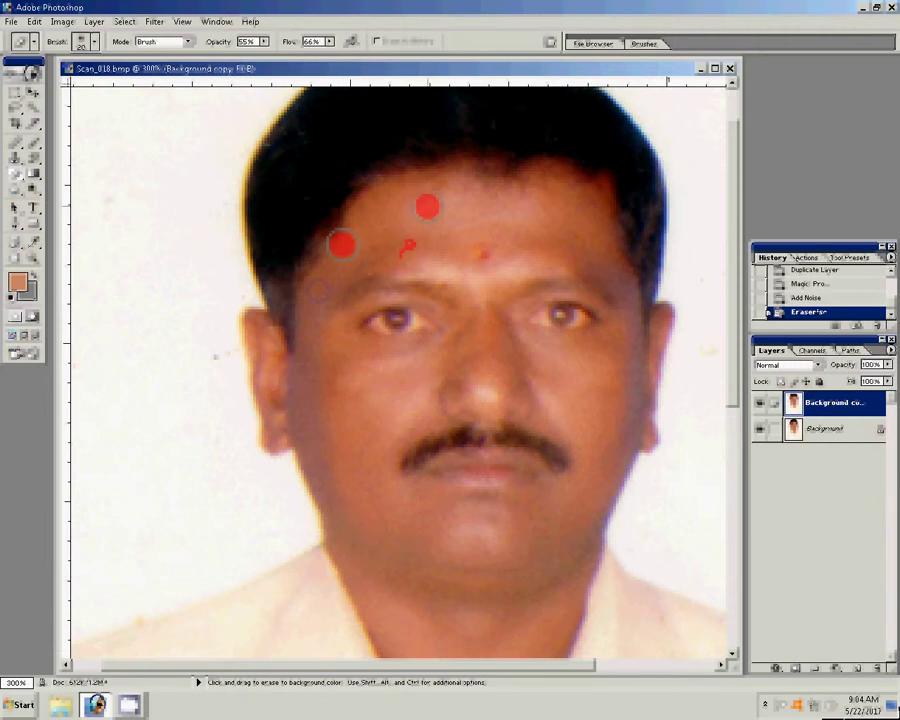
click(487, 208)
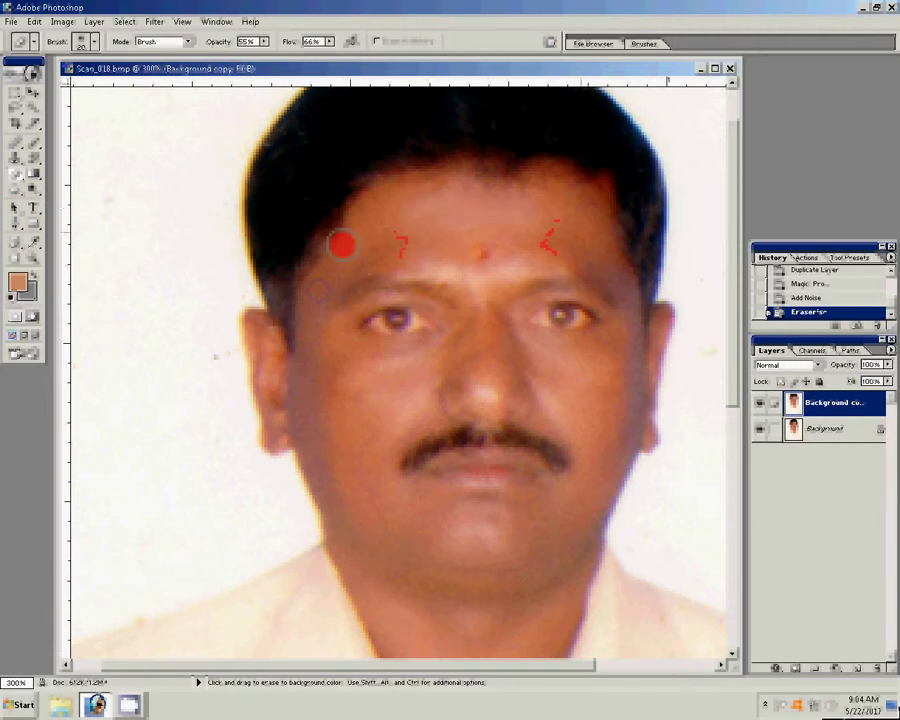
click(680, 176)
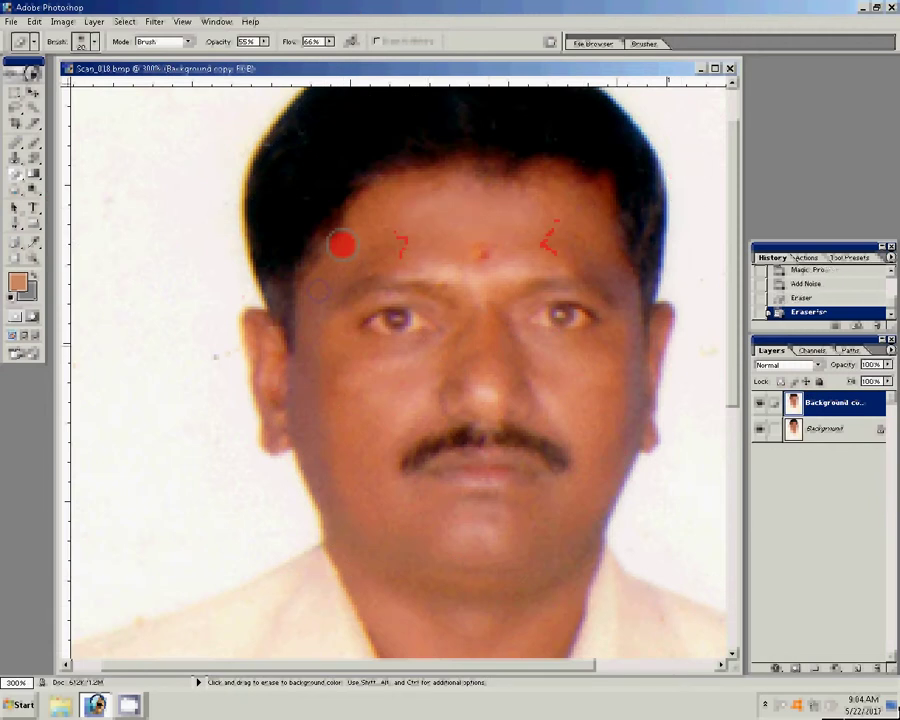
click(539, 365)
Erase blotches on the chin, left cheek, beside the eye and nose, and neck
drag(497, 488, 495, 505)
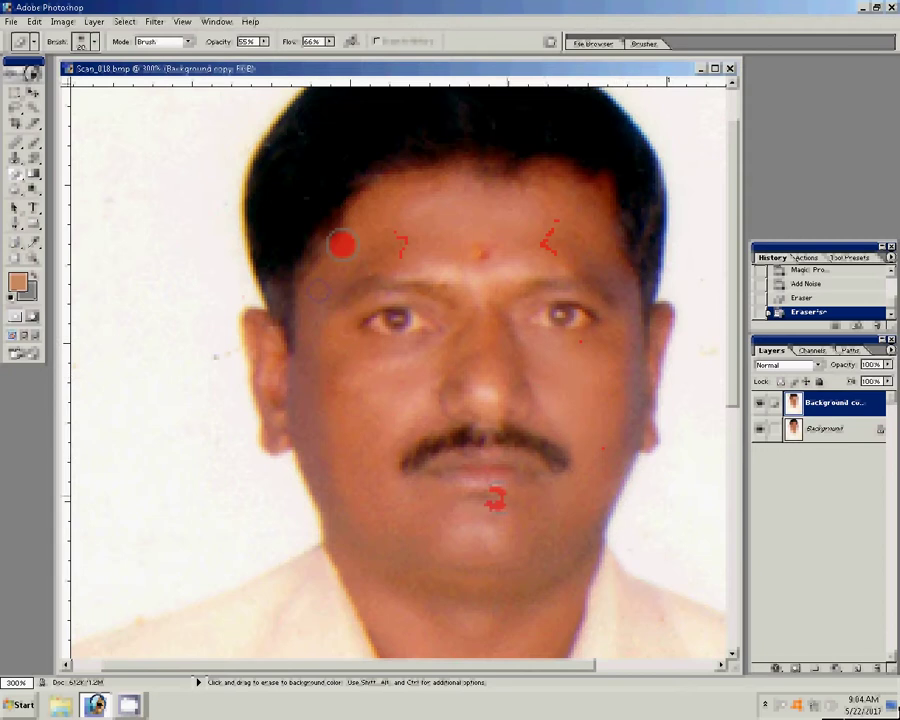
click(508, 586)
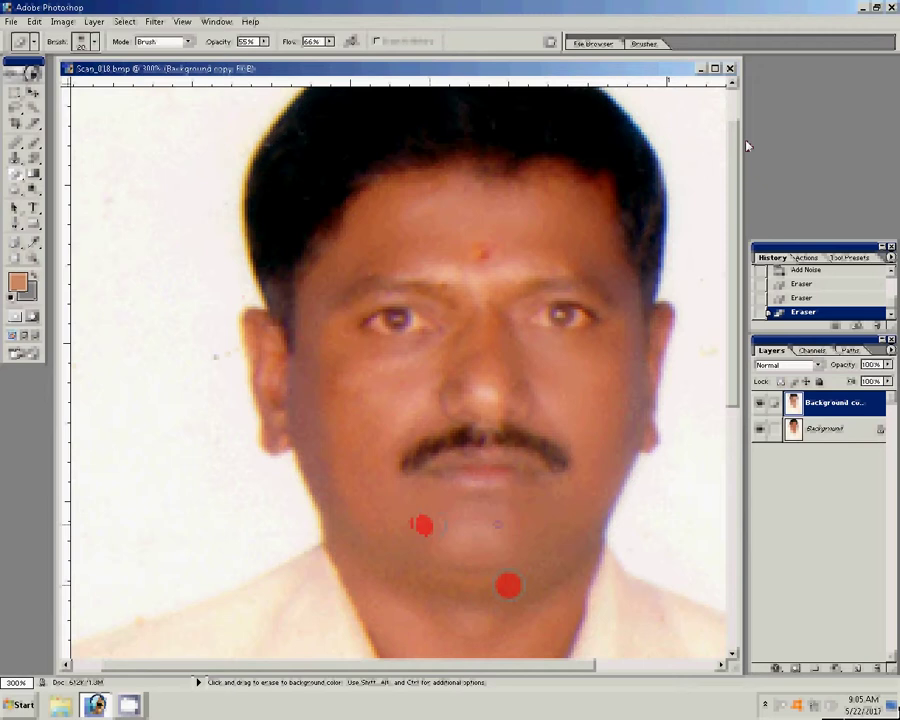
click(390, 408)
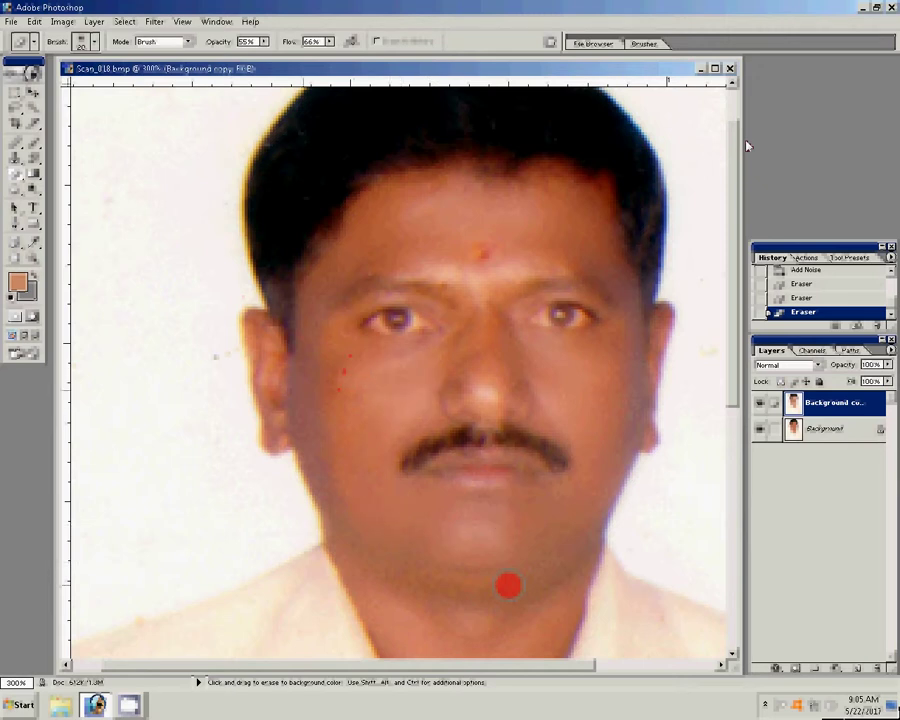
drag(337, 326, 348, 340)
drag(519, 327, 527, 366)
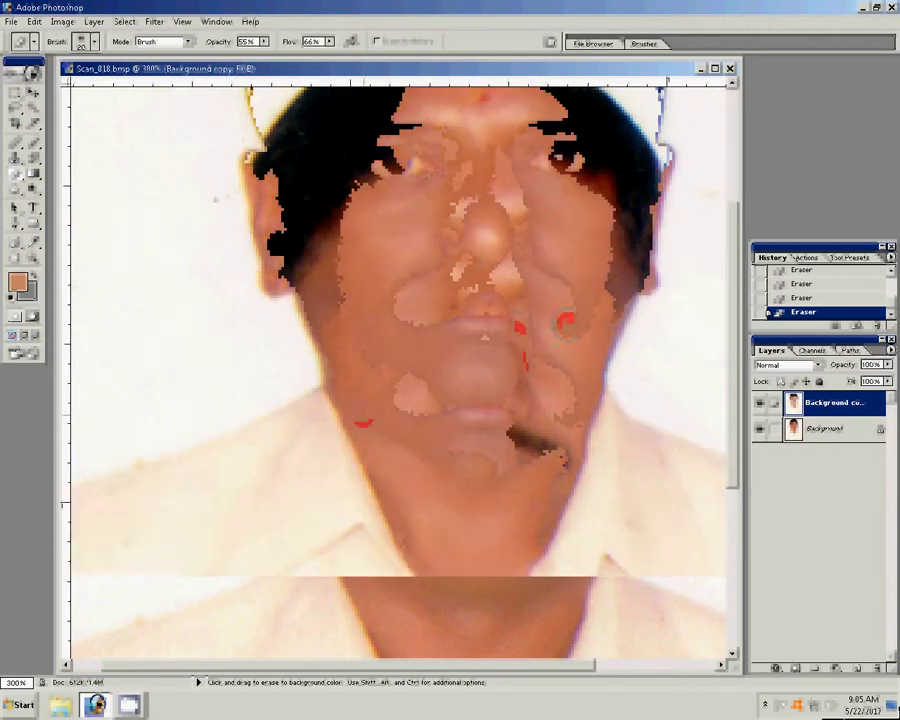
click(540, 541)
click(468, 565)
click(392, 513)
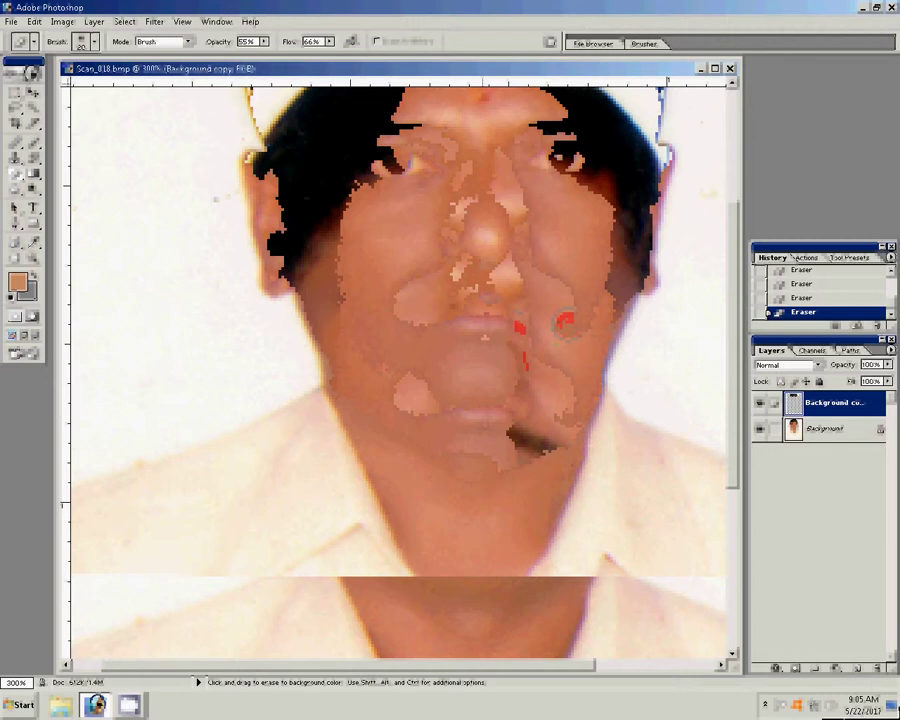
Merge visible layers and clone out background specks near the hairline with a small brush
key(shift+ctrl+e)
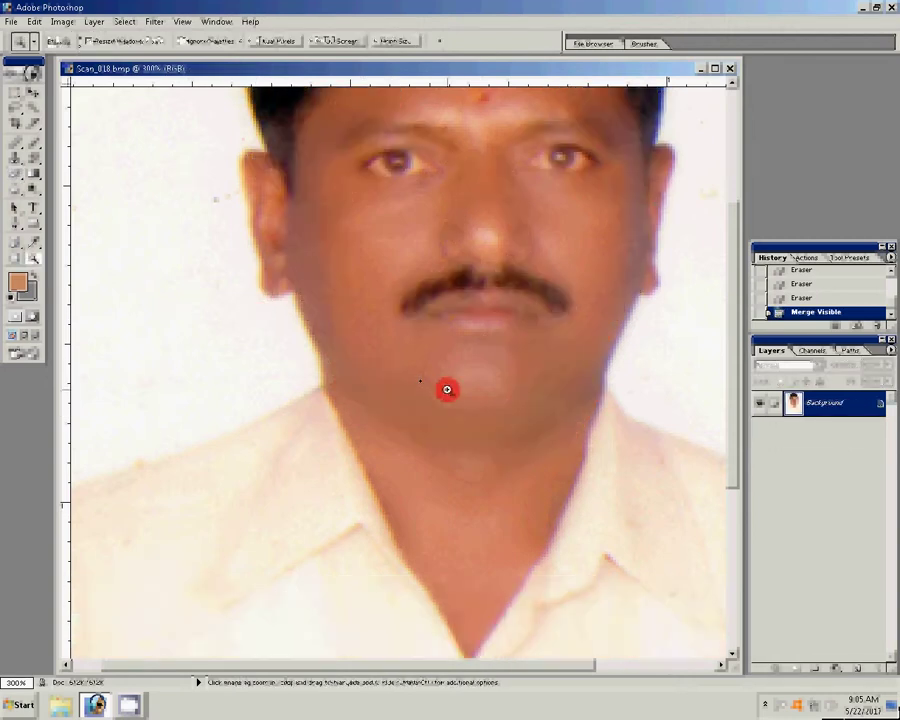
key(bracketleft)
key(bracketleft)
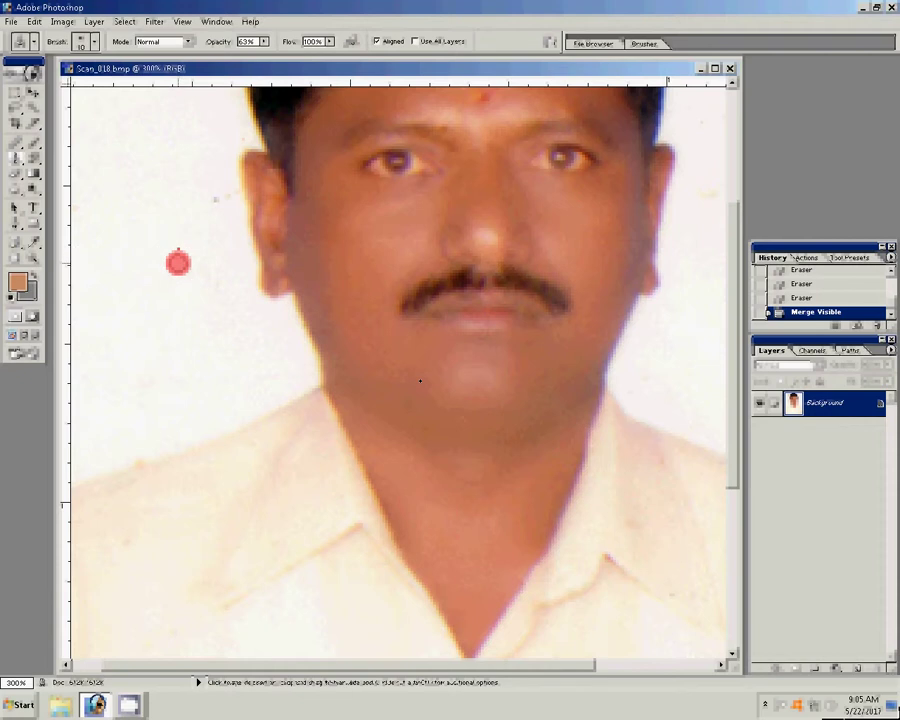
click(202, 198)
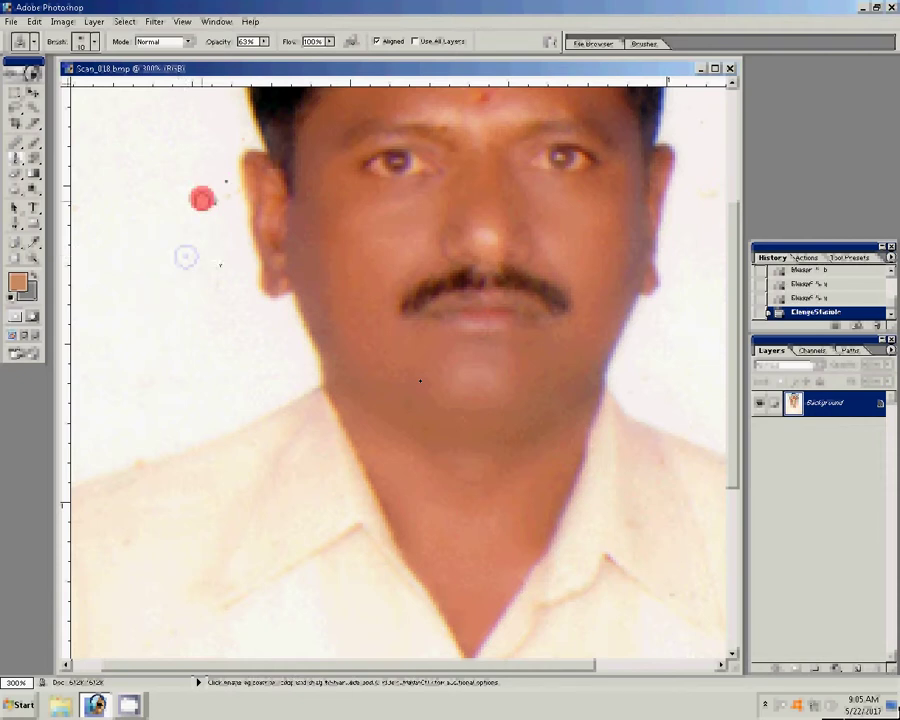
click(243, 138)
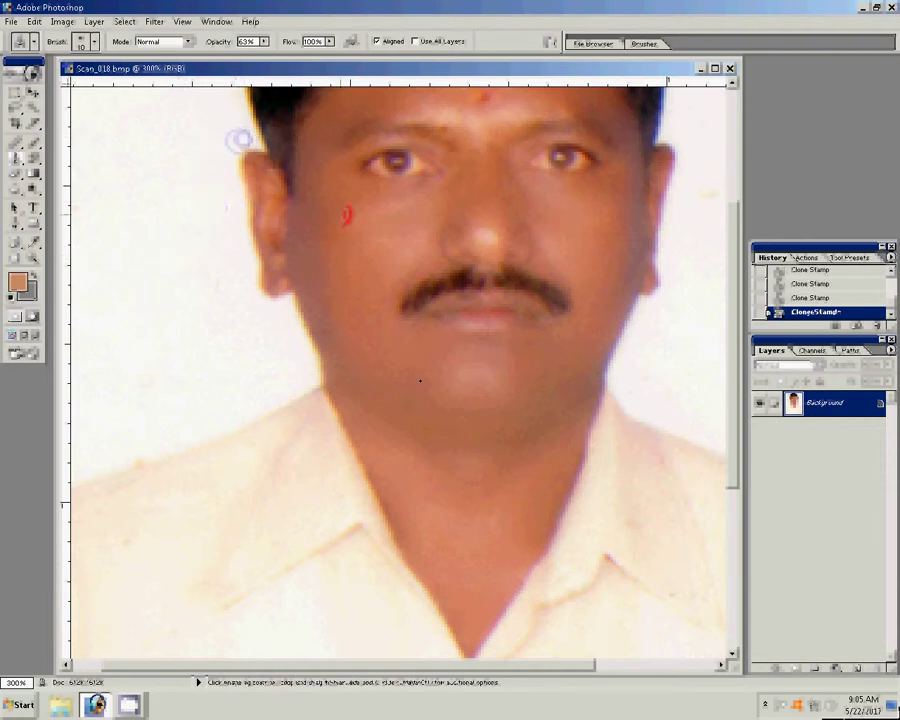
View the photo at 100% and run the PP 8 action for a two-row sheet
key(z)
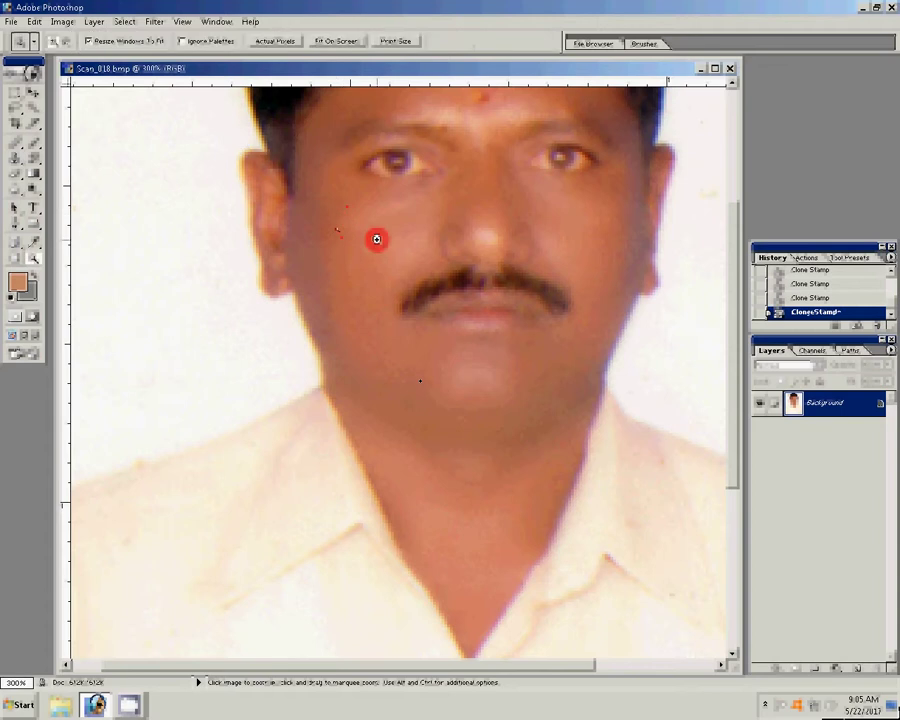
right_click(407, 254)
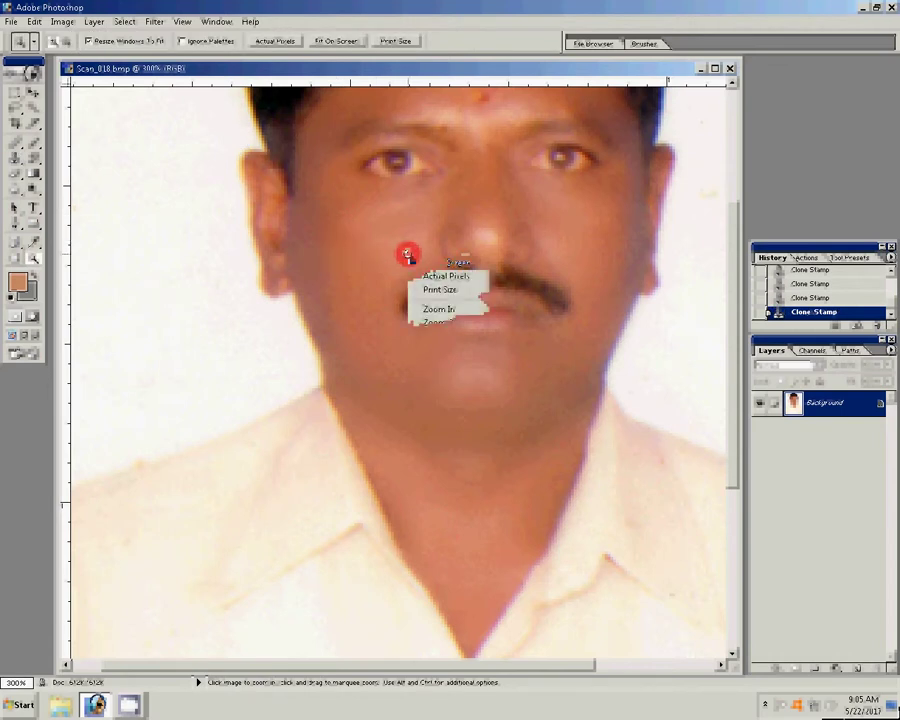
click(445, 276)
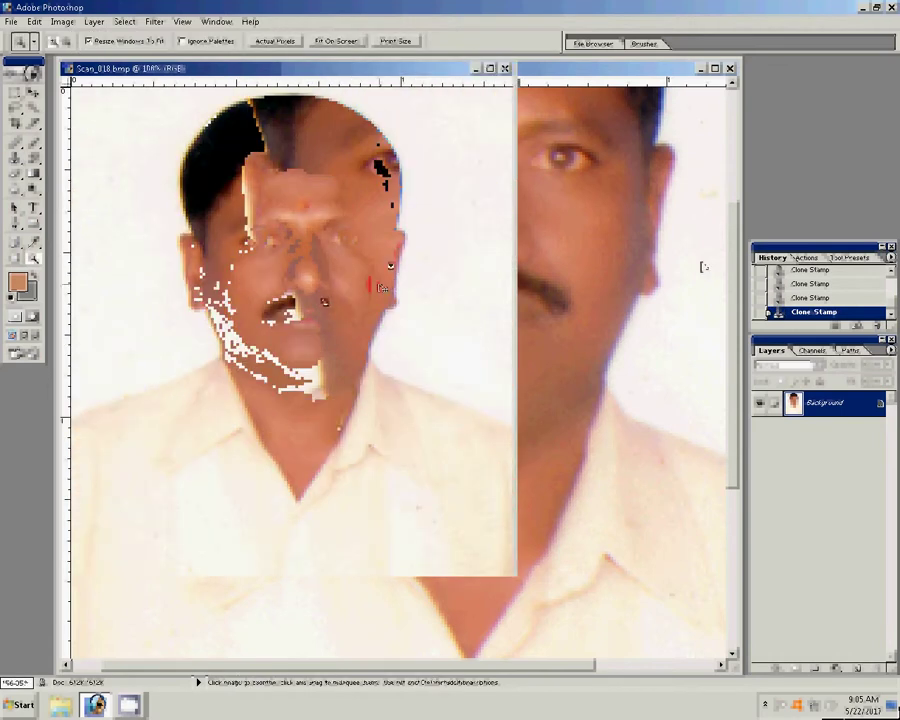
click(804, 258)
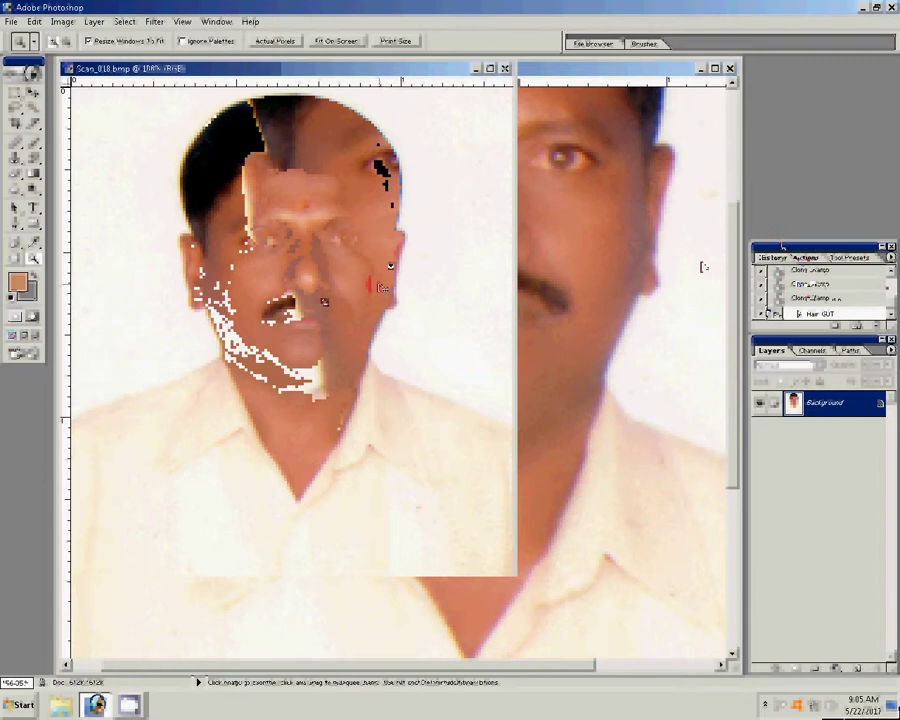
click(890, 257)
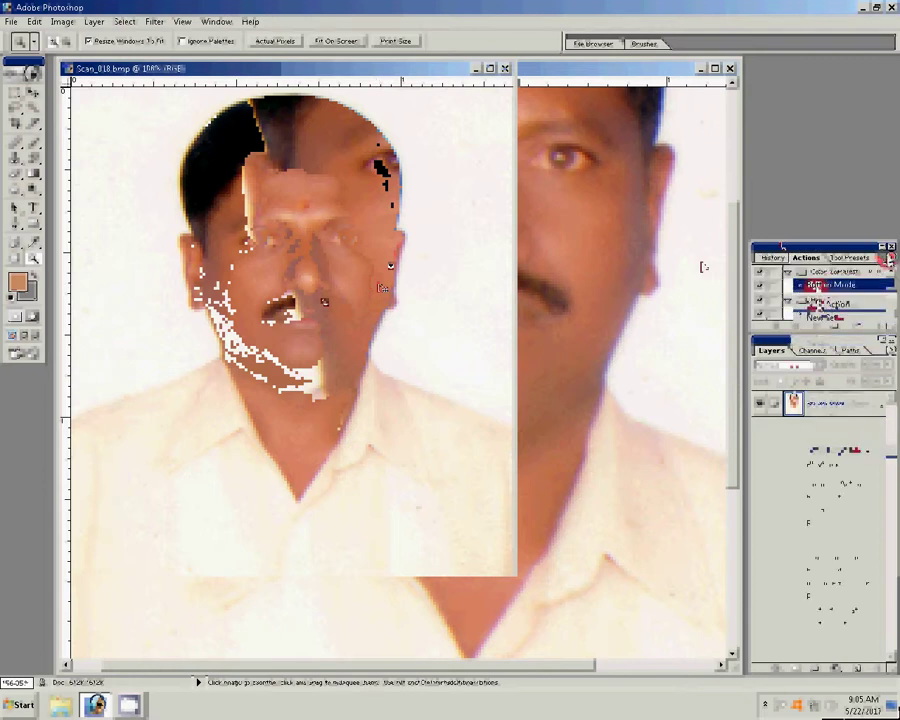
click(890, 257)
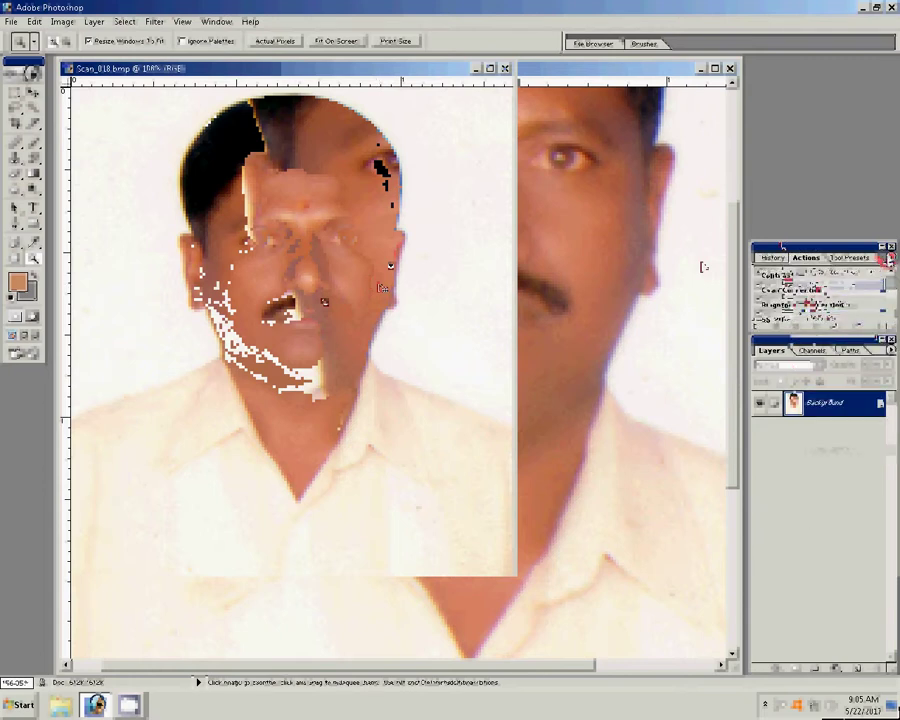
click(785, 305)
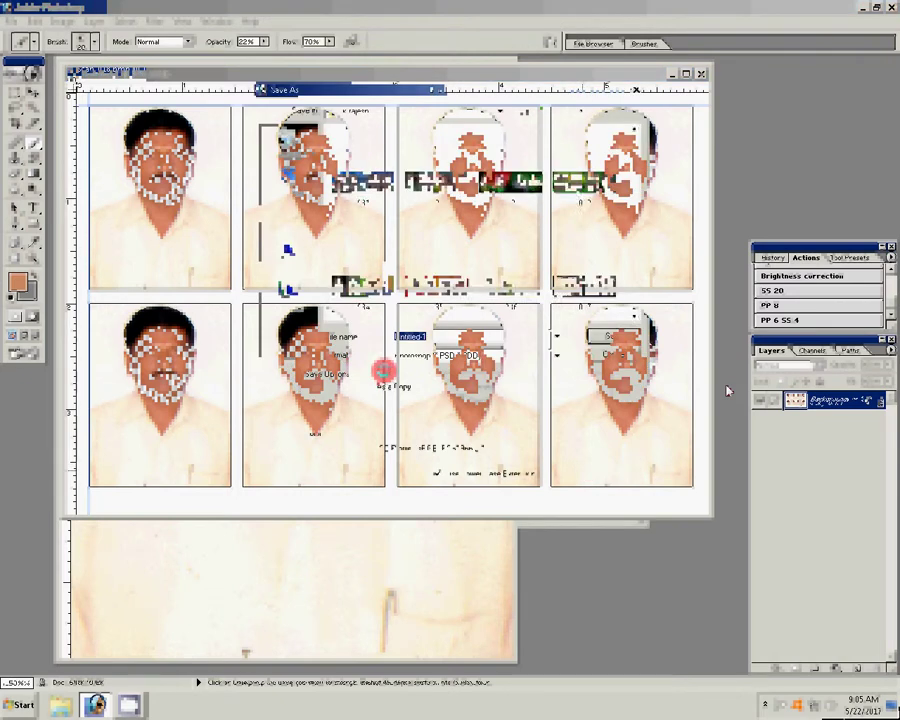
Browse to the G:\0\20-5-2017 folder as the save location
click(290, 258)
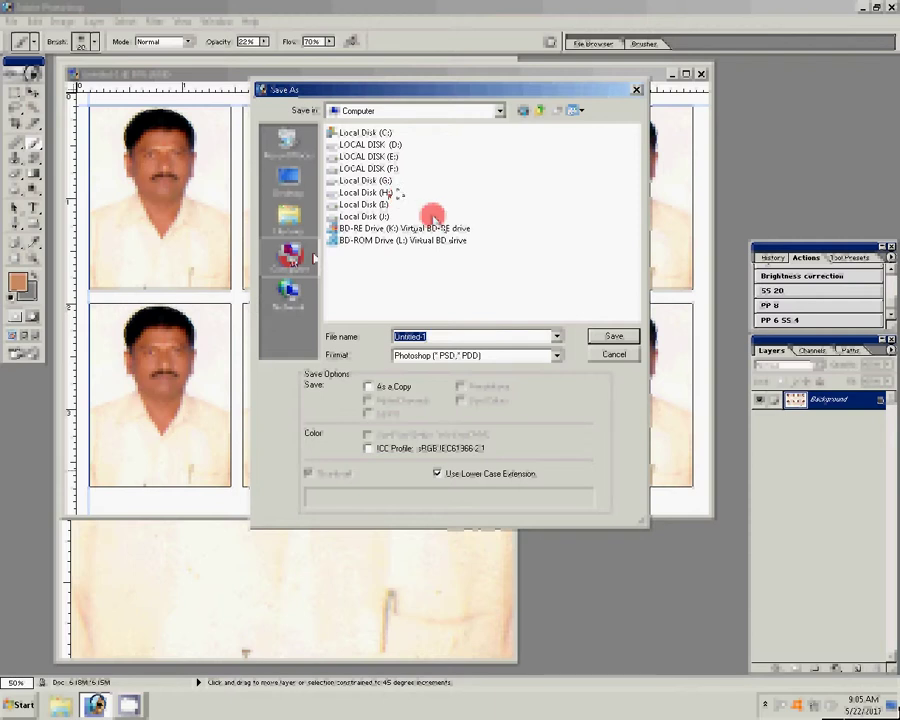
click(380, 182)
click(614, 336)
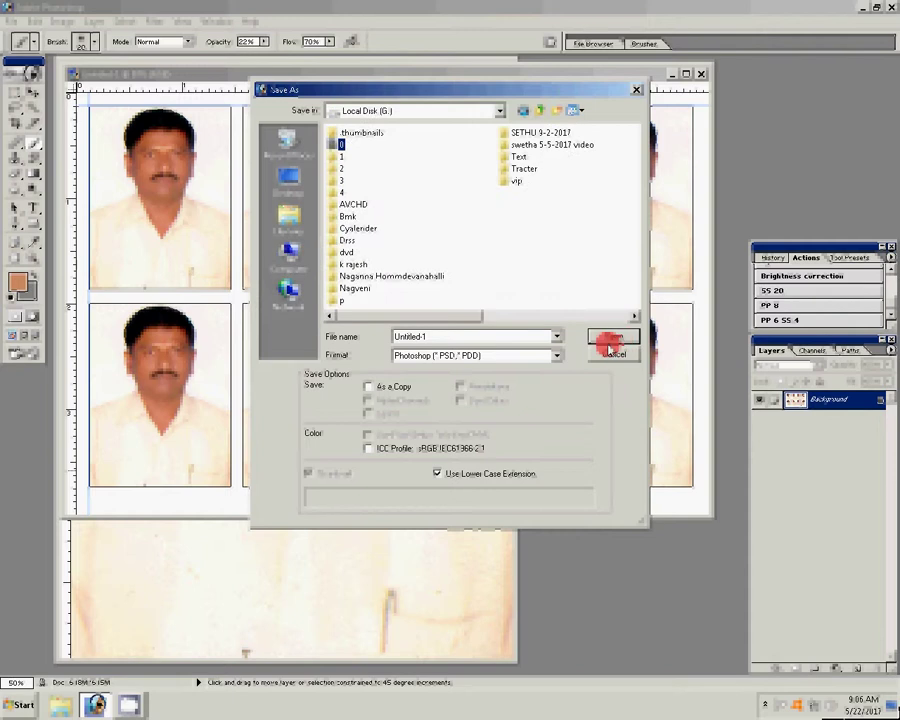
click(608, 343)
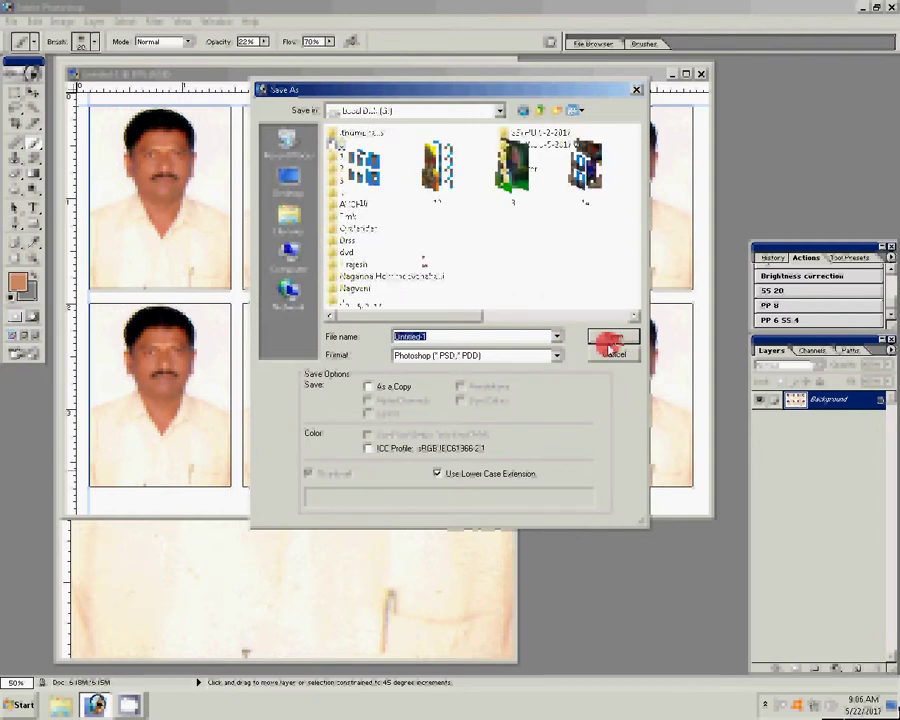
click(618, 340)
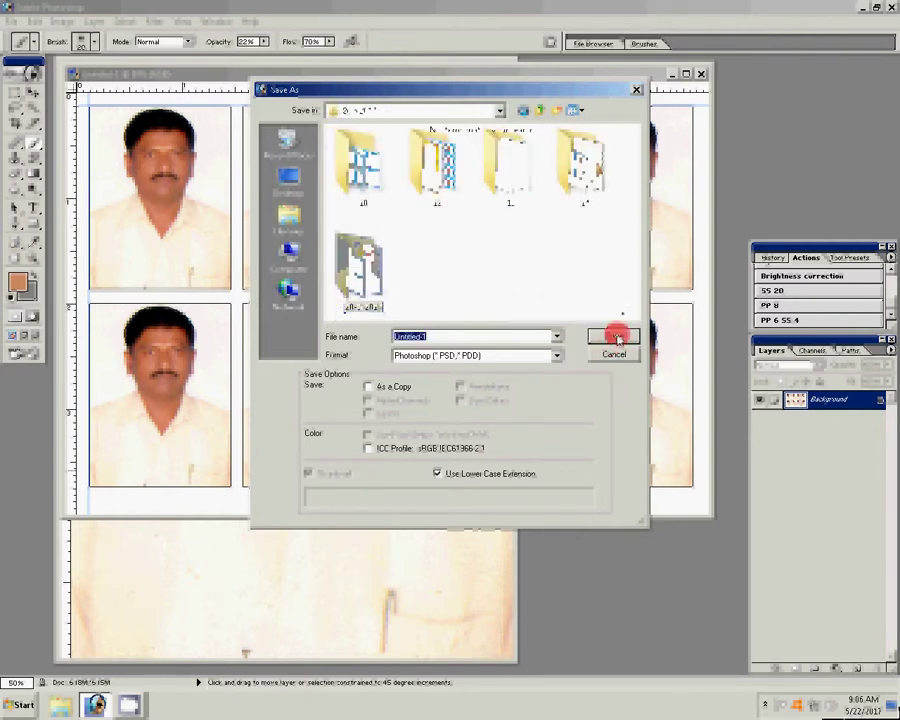
Save the sheet as JPEG '3-4x6' at Maximum quality 10, then close it
click(450, 355)
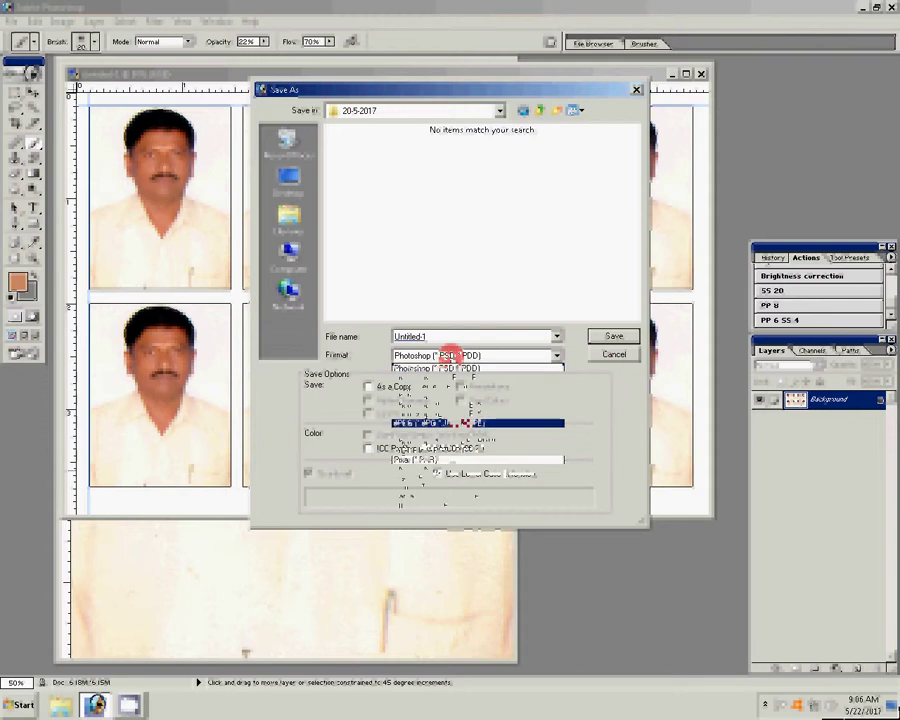
click(470, 419)
double_click(450, 340)
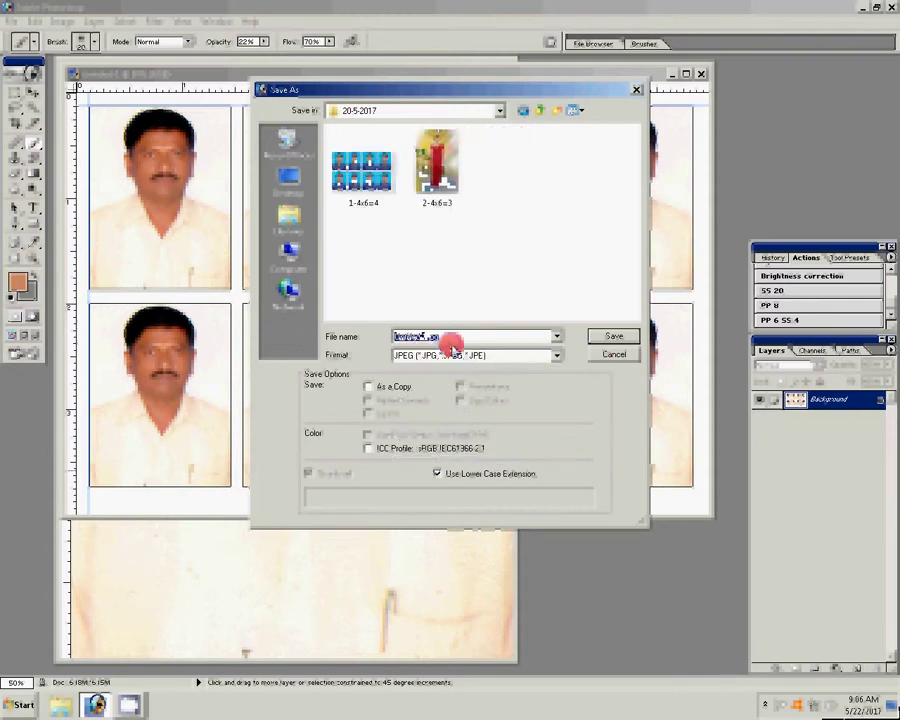
text(3)
text(-4x6=)
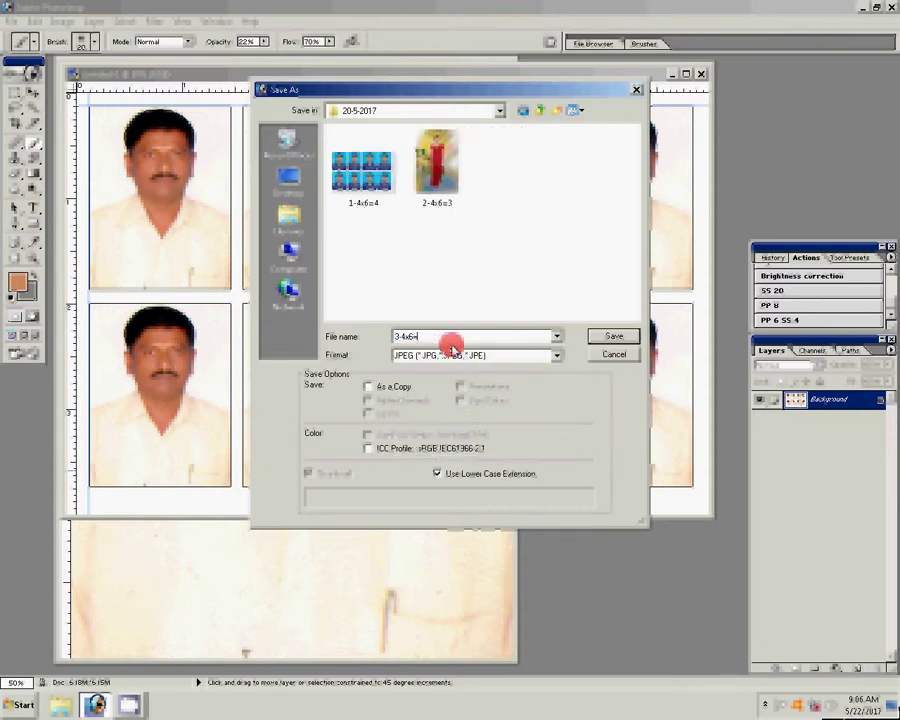
text(4)
key(Return)
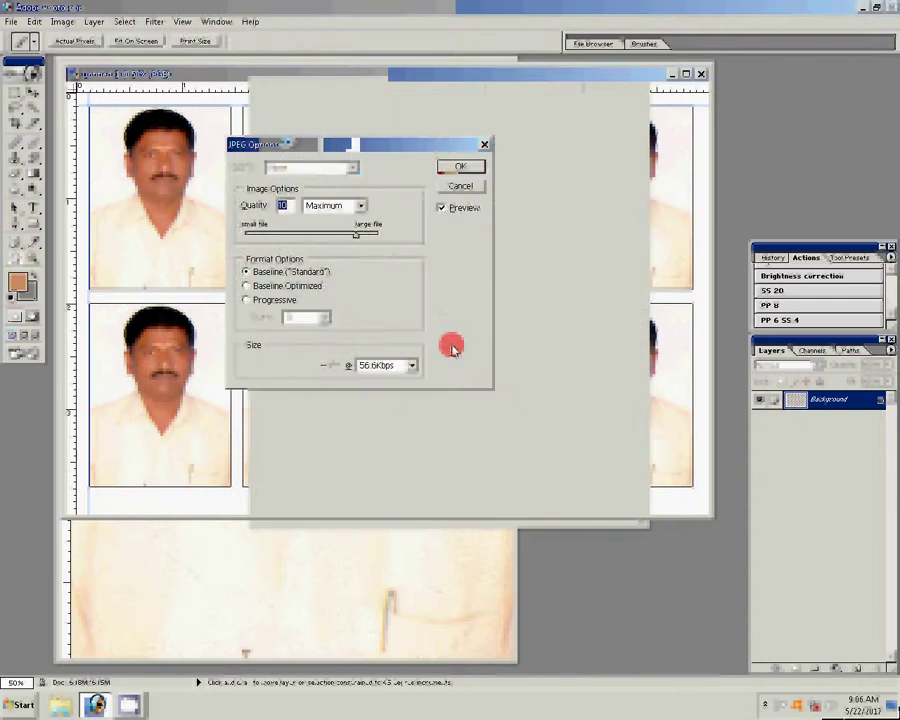
key(Return)
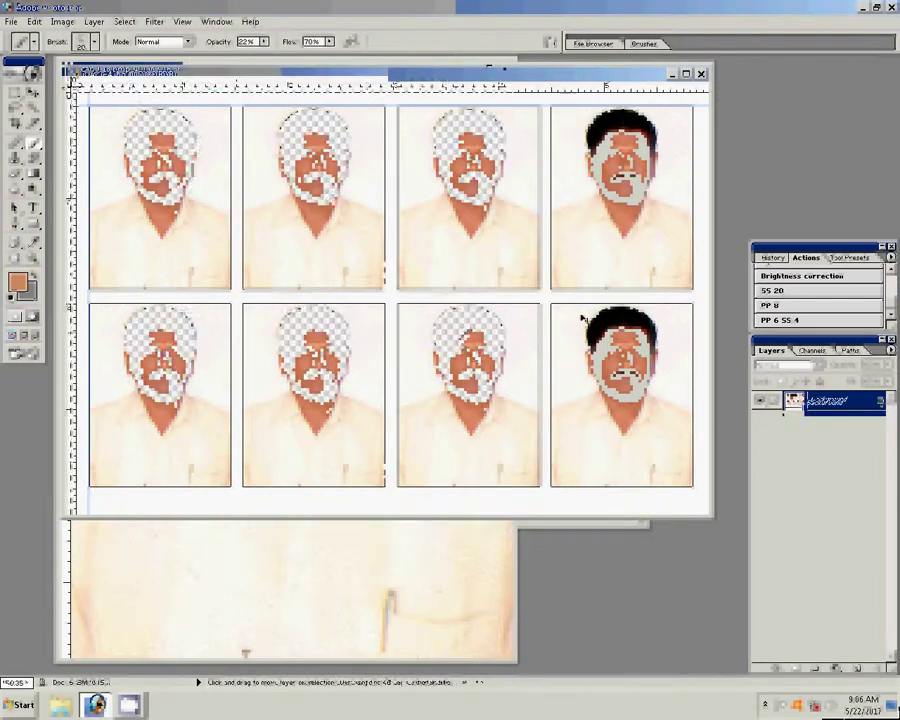
key(ctrl+w)
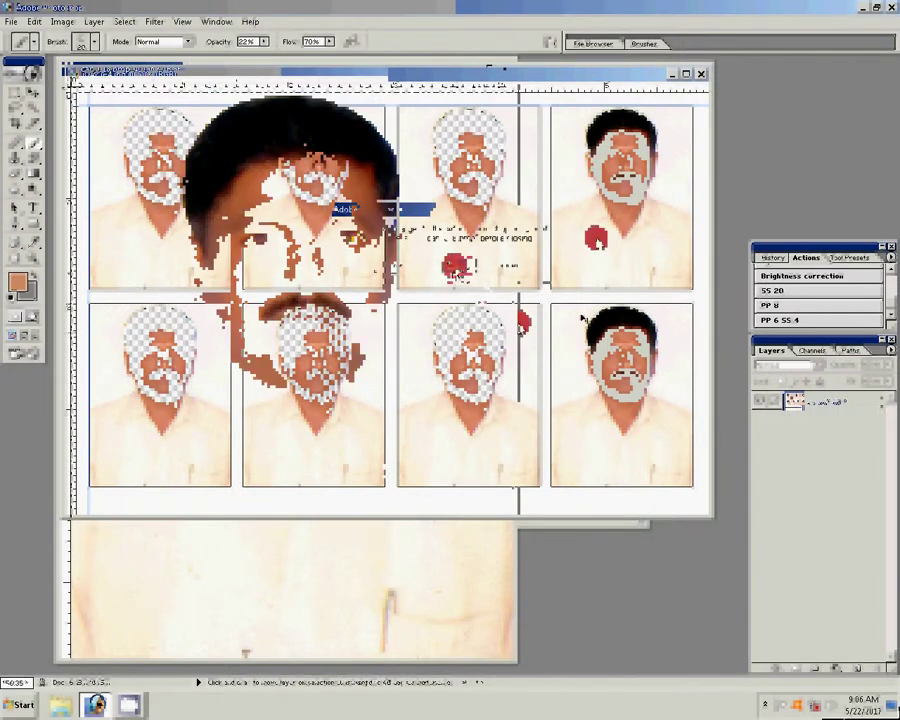